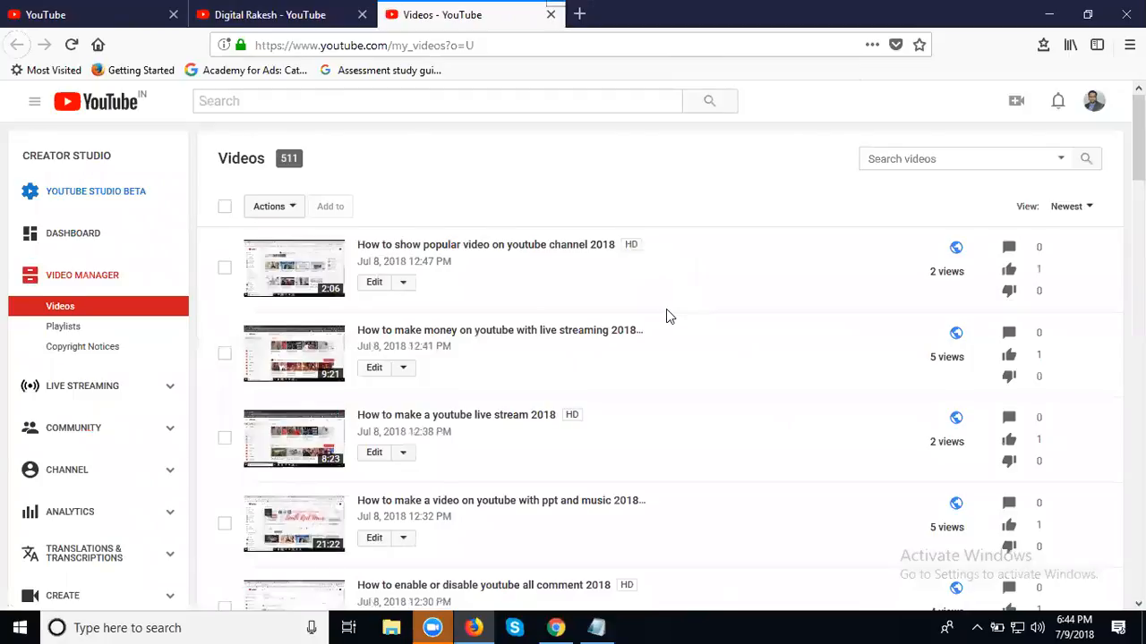
Step: Start a video ad promotion for the video "How to promote your website using pinterest 2018" from the uploaded videos list
{"action": "scroll", "coordinate": [665, 310], "scroll_direction": "down", "scroll_amount": 5}
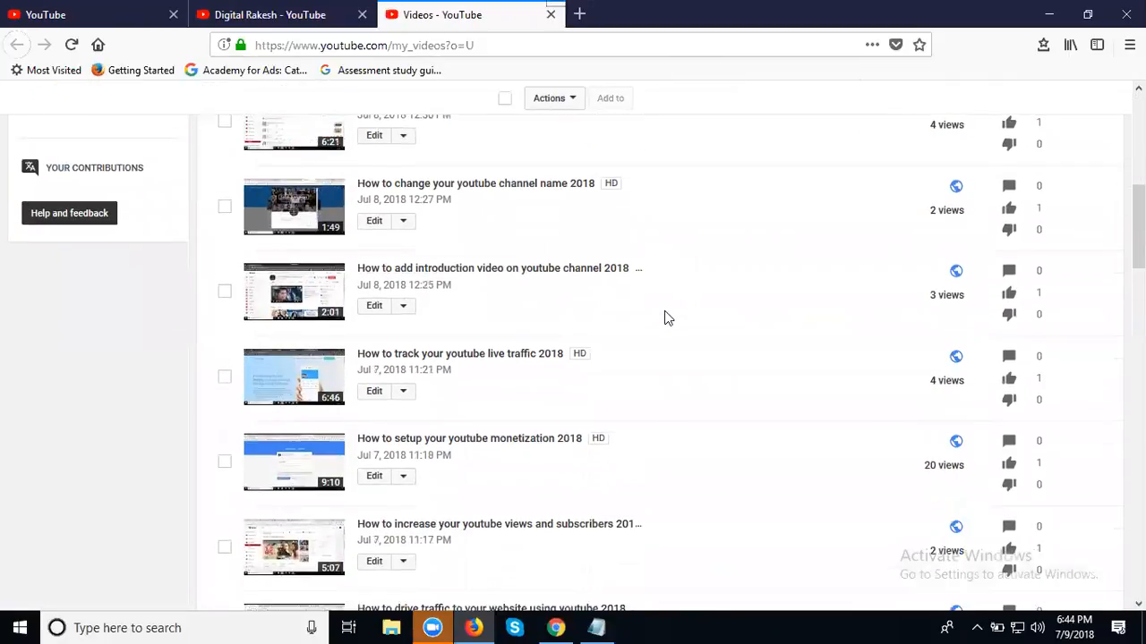
{"action": "scroll", "coordinate": [665, 318], "scroll_direction": "down", "scroll_amount": 8}
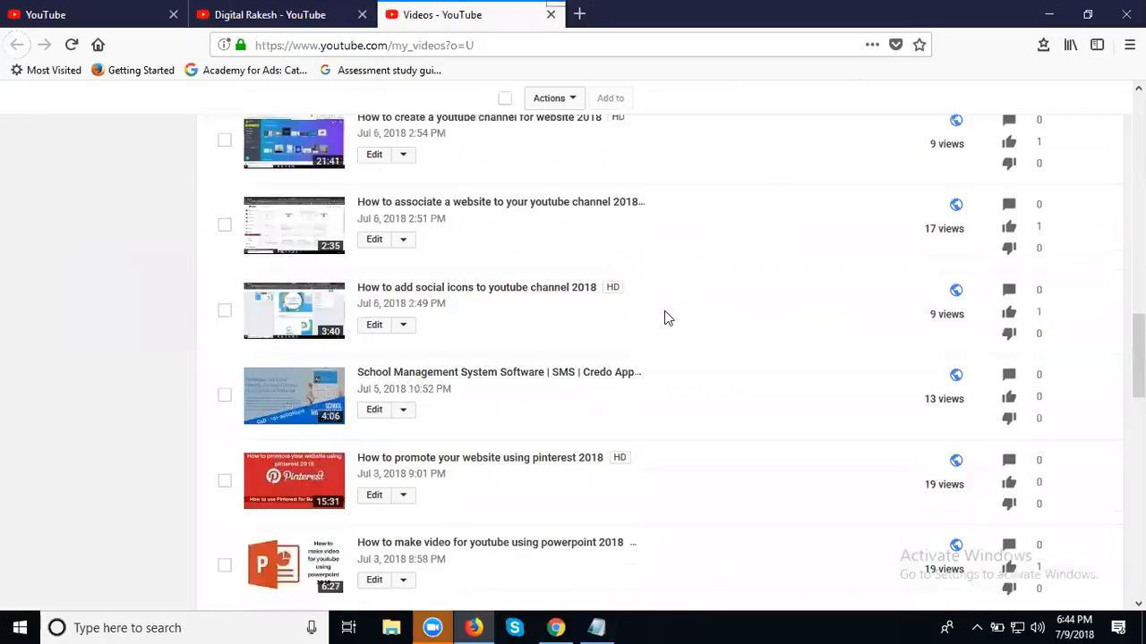
{"action": "scroll", "coordinate": [666, 318], "scroll_direction": "down", "scroll_amount": 5}
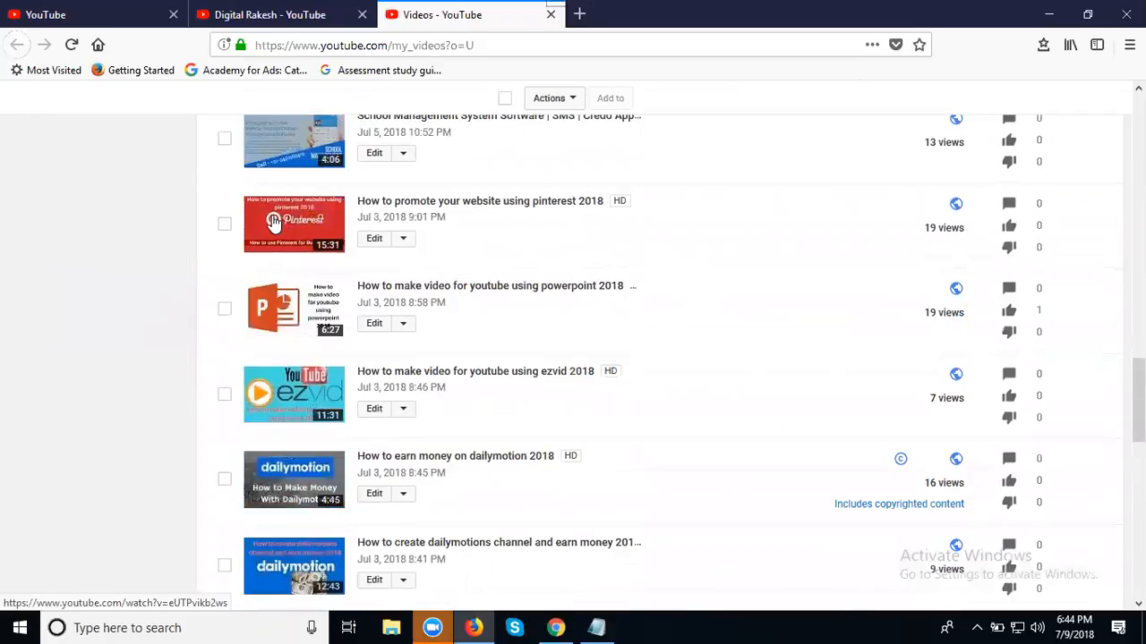
{"action": "left_click", "coordinate": [404, 240]}
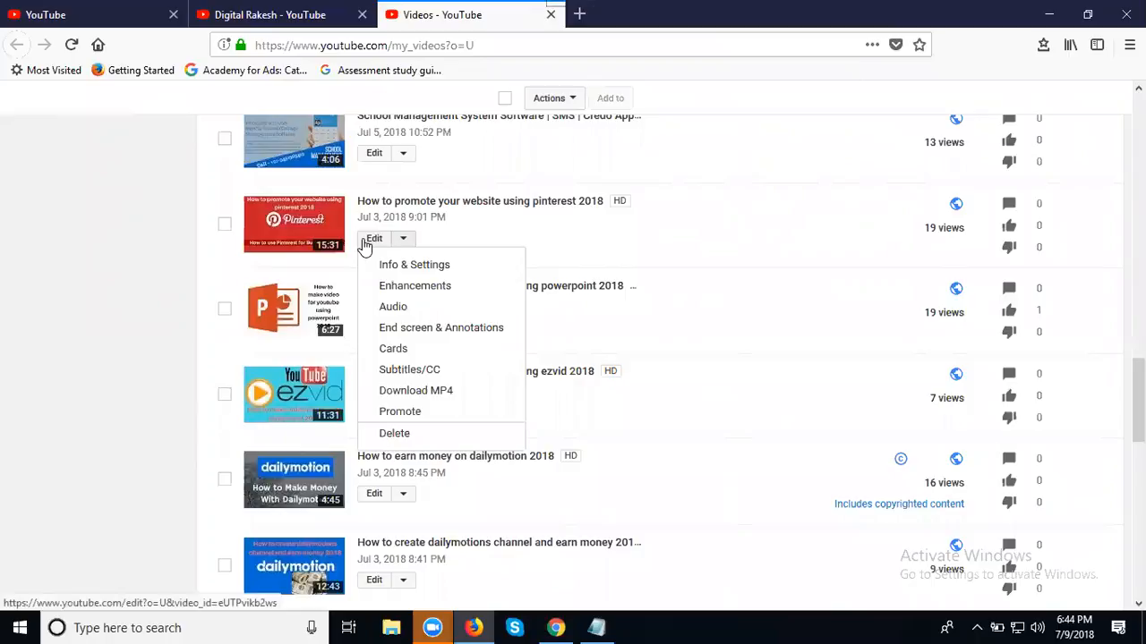
{"action": "left_click", "coordinate": [429, 414]}
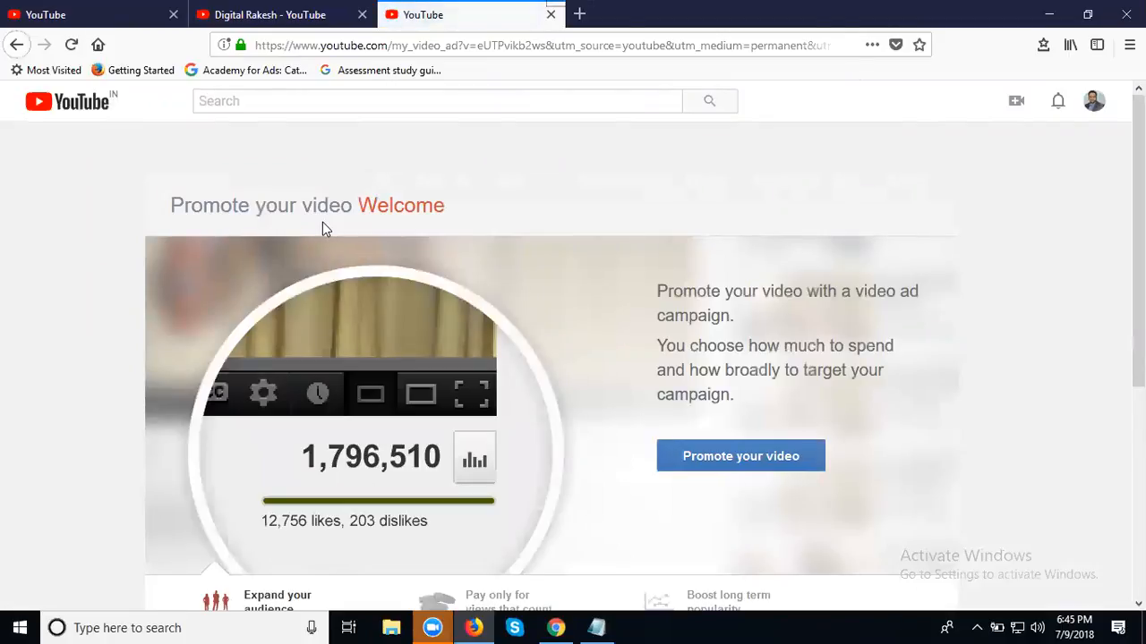
{"action": "scroll", "coordinate": [322, 222], "scroll_direction": "down", "scroll_amount": 4}
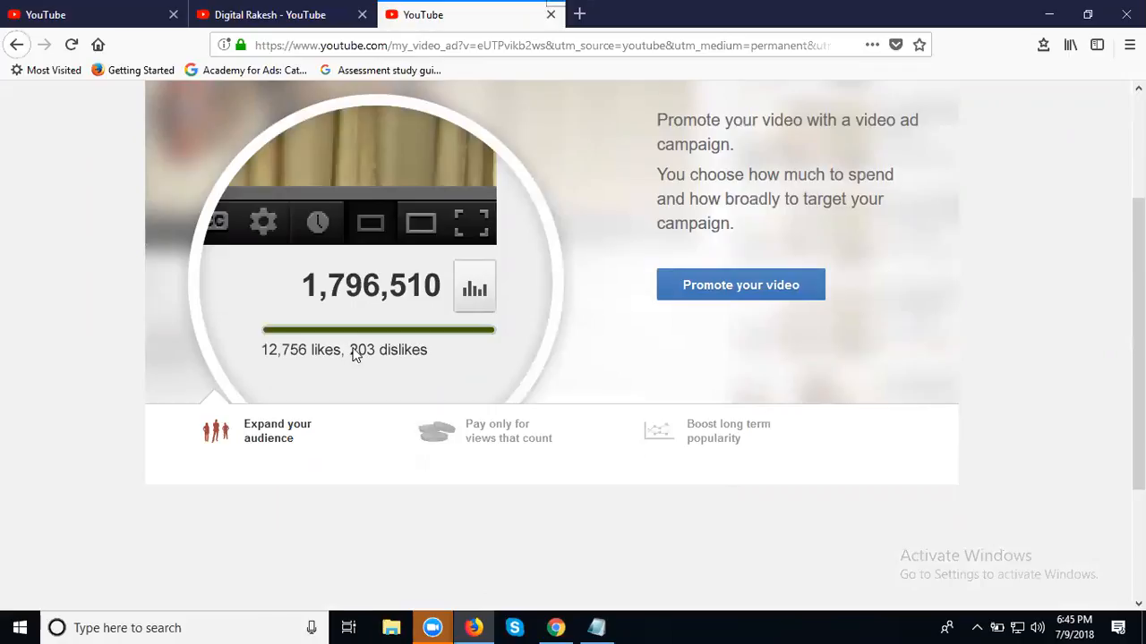
{"action": "left_click", "coordinate": [716, 287]}
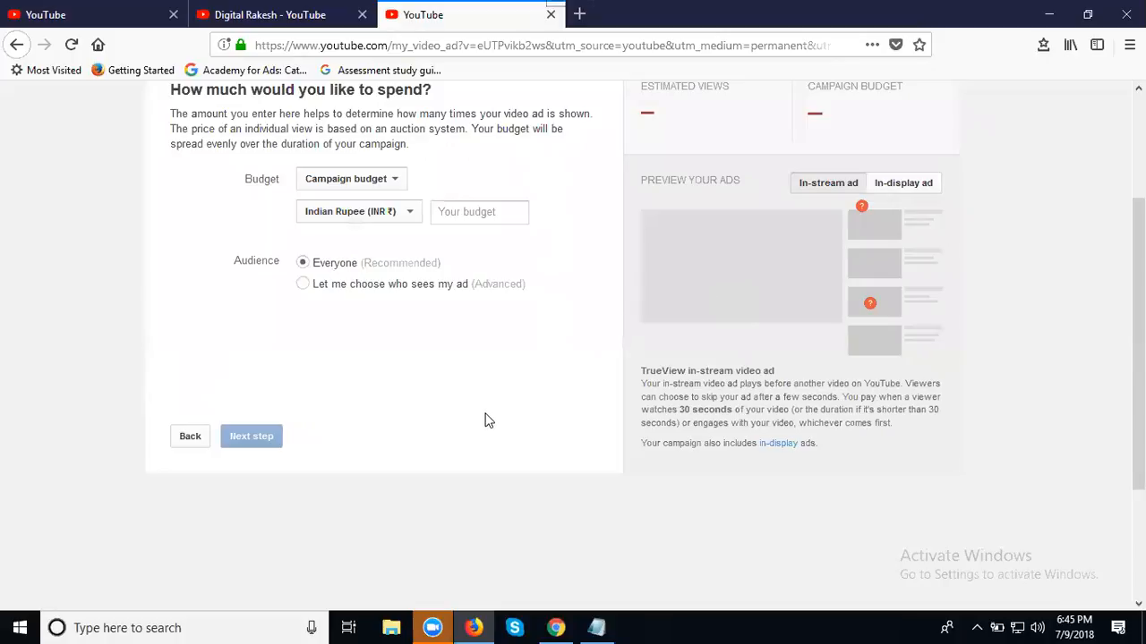
Step: Set the campaign to a daily budget of 500 Indian Rupees
{"action": "scroll", "coordinate": [487, 421], "scroll_direction": "up", "scroll_amount": 2}
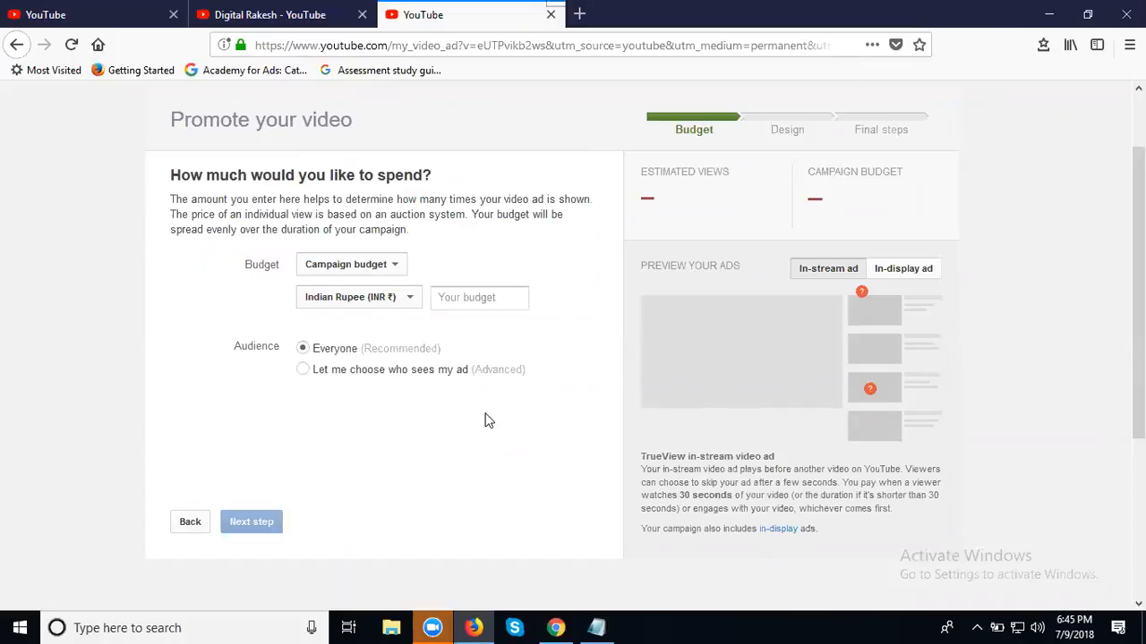
{"action": "left_click", "coordinate": [349, 265]}
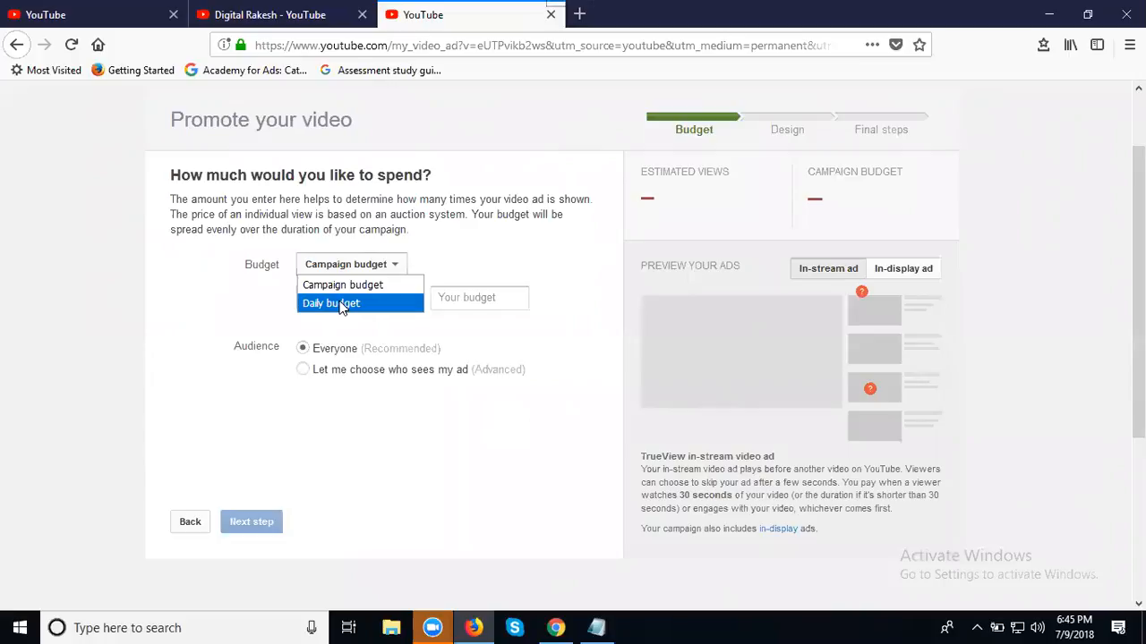
{"action": "left_click", "coordinate": [329, 303]}
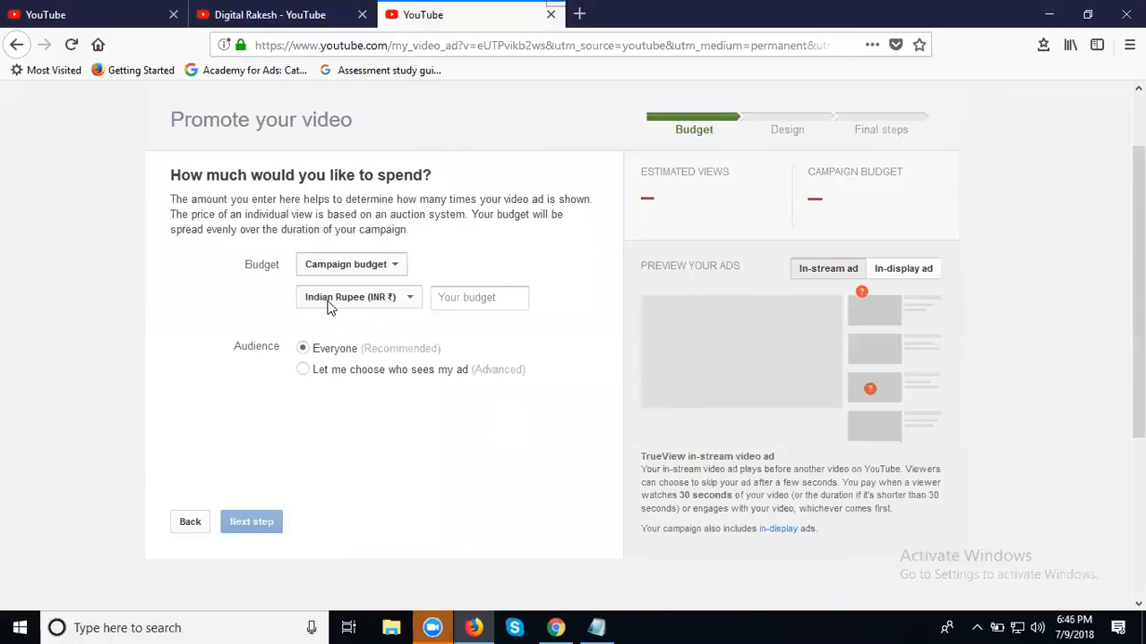
{"action": "left_click", "coordinate": [462, 297]}
{"action": "type", "text": "500"}
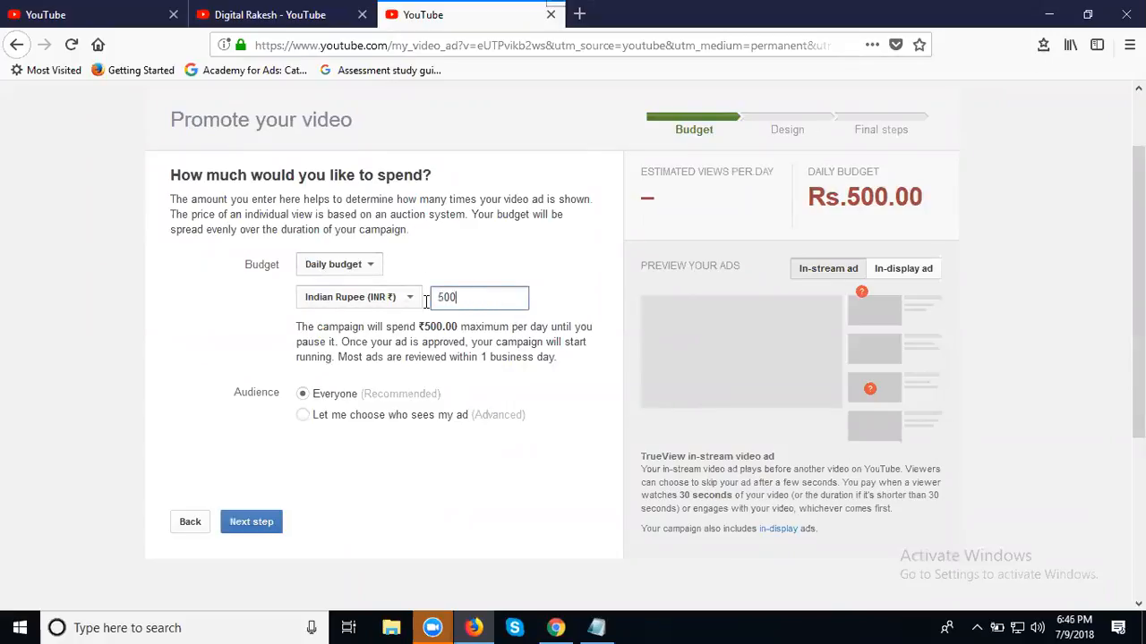
Step: Switch the budget currency to US Dollar and set the daily amount to 50
{"action": "left_click", "coordinate": [331, 304]}
{"action": "scroll", "coordinate": [336, 336], "scroll_direction": "up", "scroll_amount": 1}
{"action": "scroll", "coordinate": [356, 430], "scroll_direction": "down", "scroll_amount": 10}
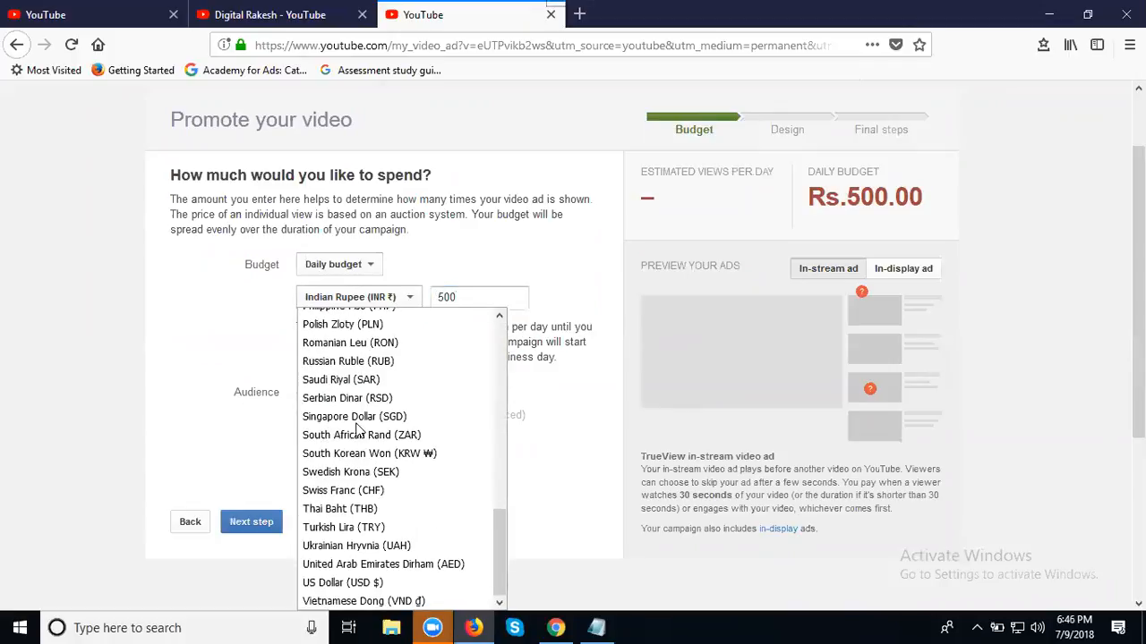
{"action": "left_click", "coordinate": [331, 583]}
{"action": "double_click", "coordinate": [466, 297]}
{"action": "type", "text": "50"}
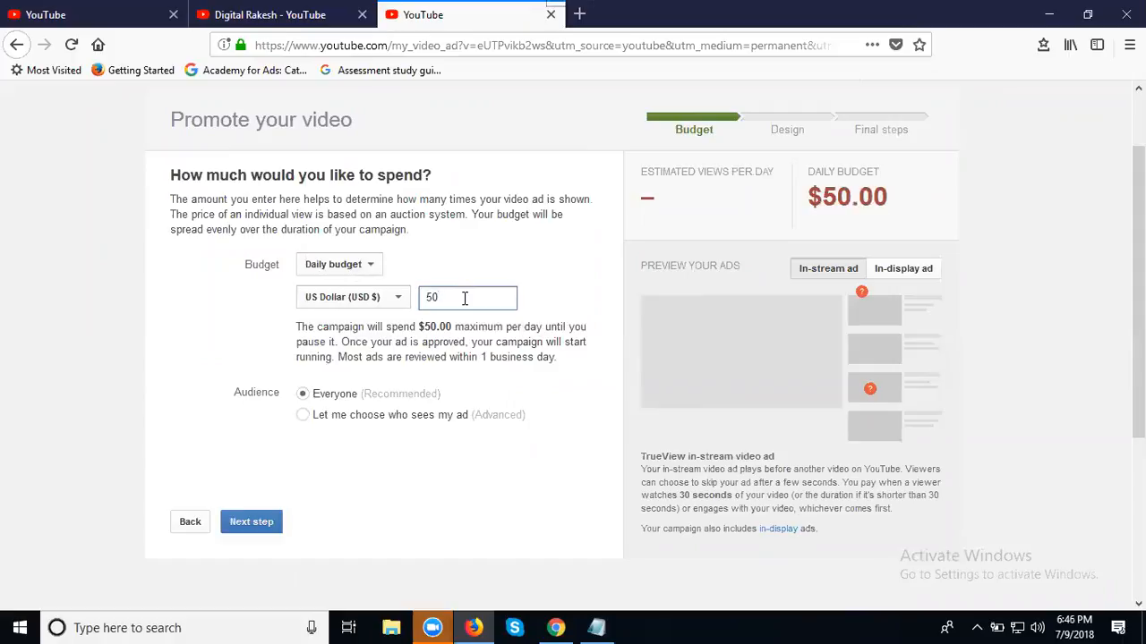
Step: Switch the budget currency back to Indian Rupee and set the daily amount to 500
{"action": "left_click", "coordinate": [328, 300]}
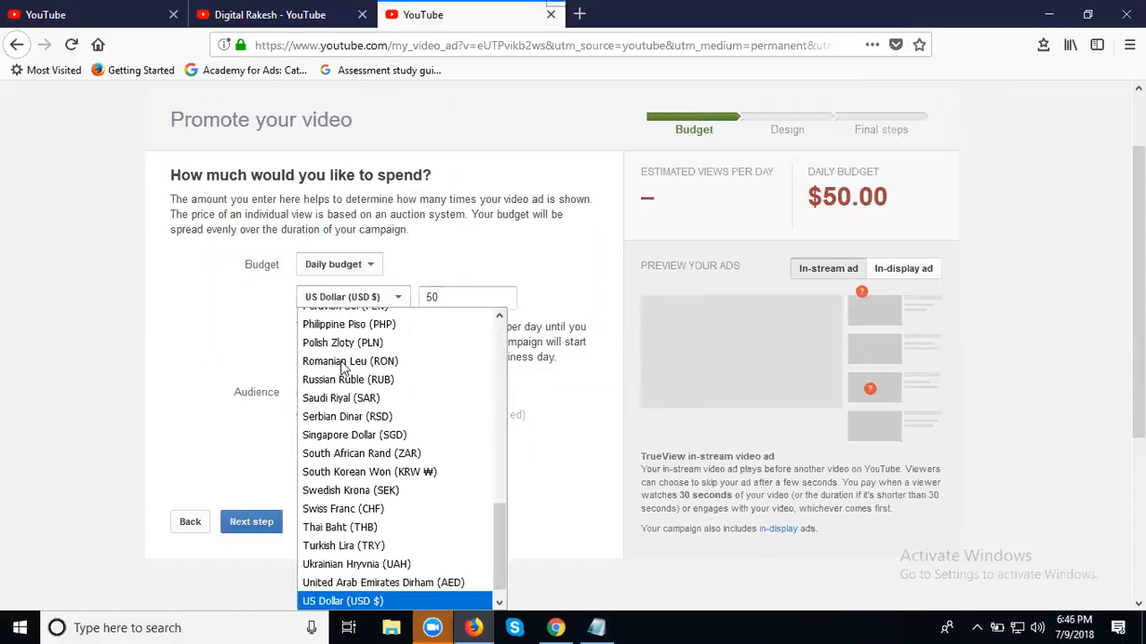
{"action": "scroll", "coordinate": [358, 503], "scroll_direction": "up", "scroll_amount": 4}
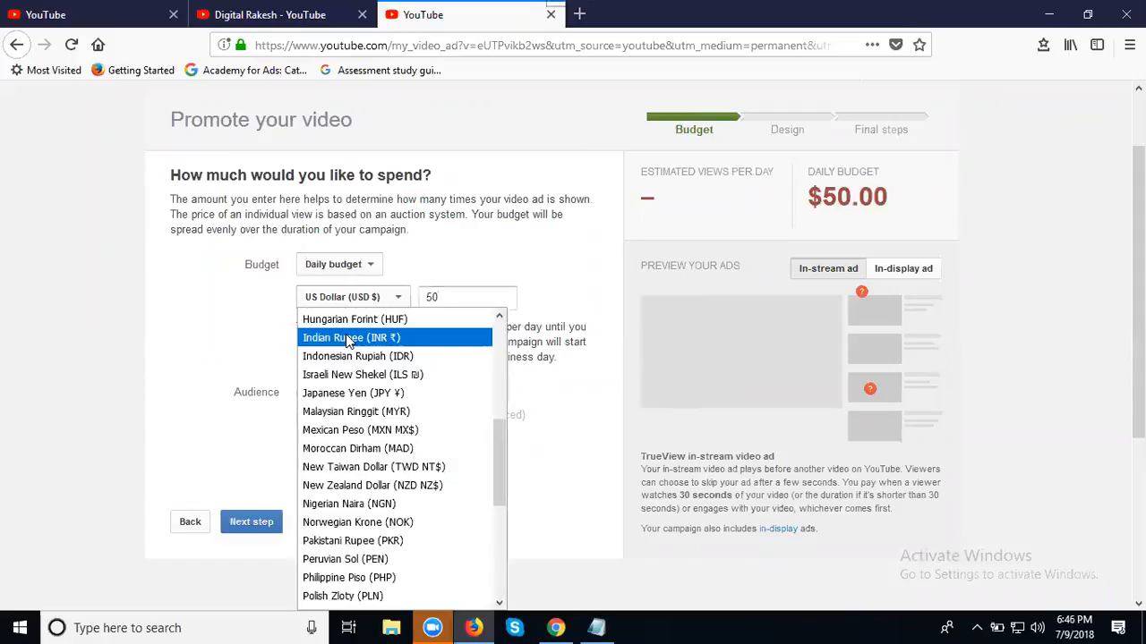
{"action": "left_click", "coordinate": [347, 334]}
{"action": "left_click", "coordinate": [469, 299]}
{"action": "type", "text": "0"}
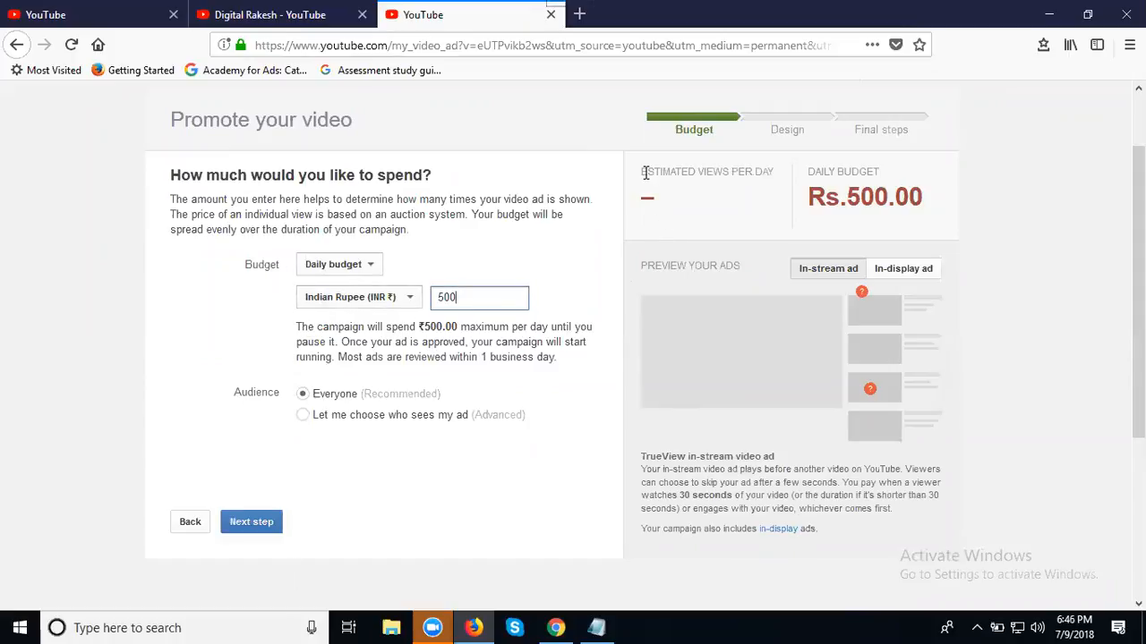
{"action": "left_click_drag", "start_coordinate": [641, 172], "coordinate": [637, 199]}
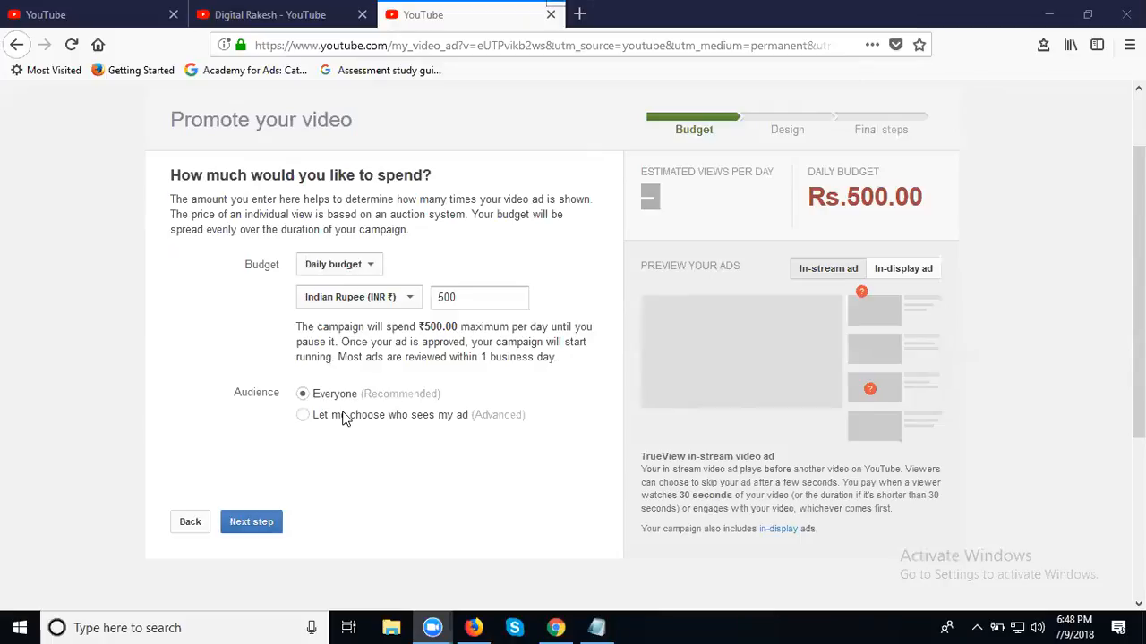
Step: Choose a custom audience for the ad and add Technology as its interest
{"action": "left_click", "coordinate": [344, 417]}
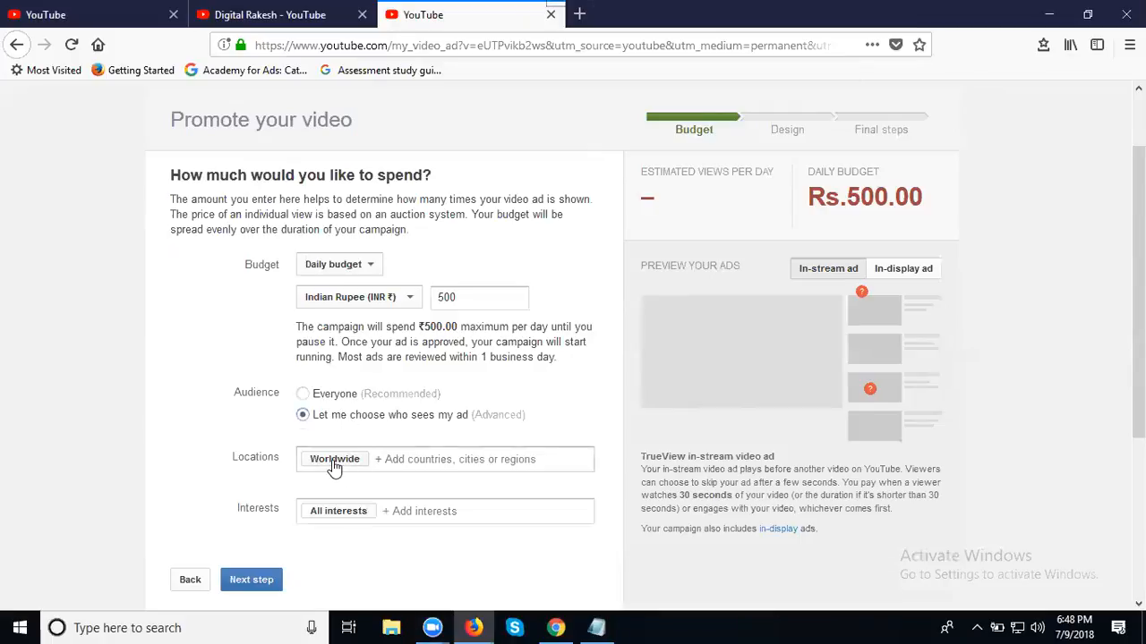
{"action": "left_click", "coordinate": [351, 521]}
{"action": "scroll", "coordinate": [160, 360], "scroll_direction": "down", "scroll_amount": 1}
{"action": "scroll", "coordinate": [159, 360], "scroll_direction": "down", "scroll_amount": 3}
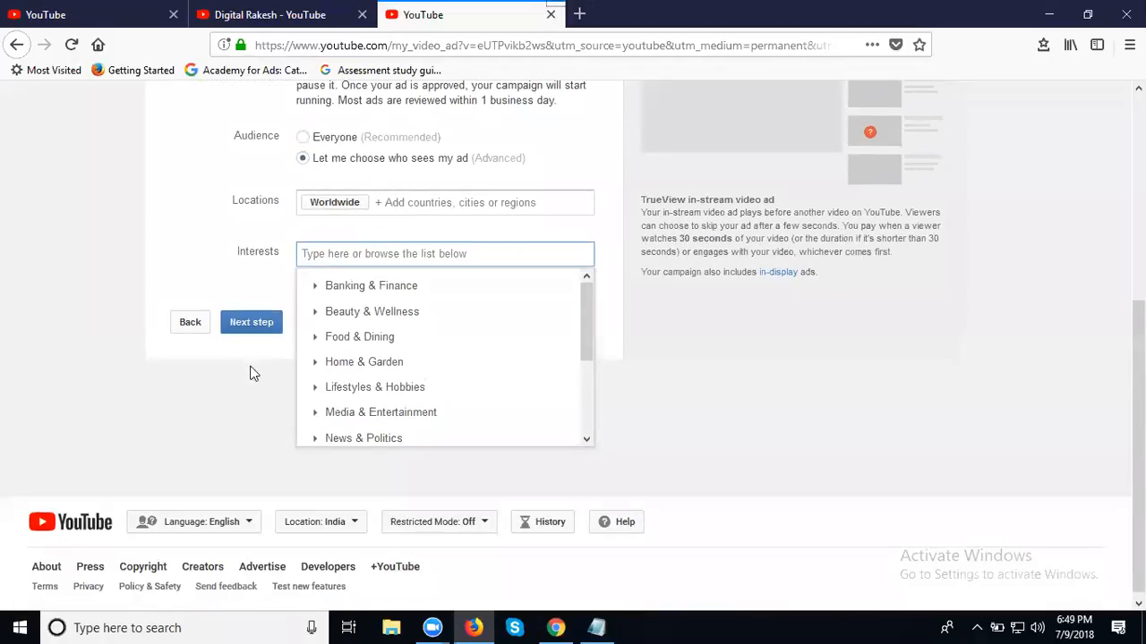
{"action": "scroll", "coordinate": [337, 371], "scroll_direction": "down", "scroll_amount": 3}
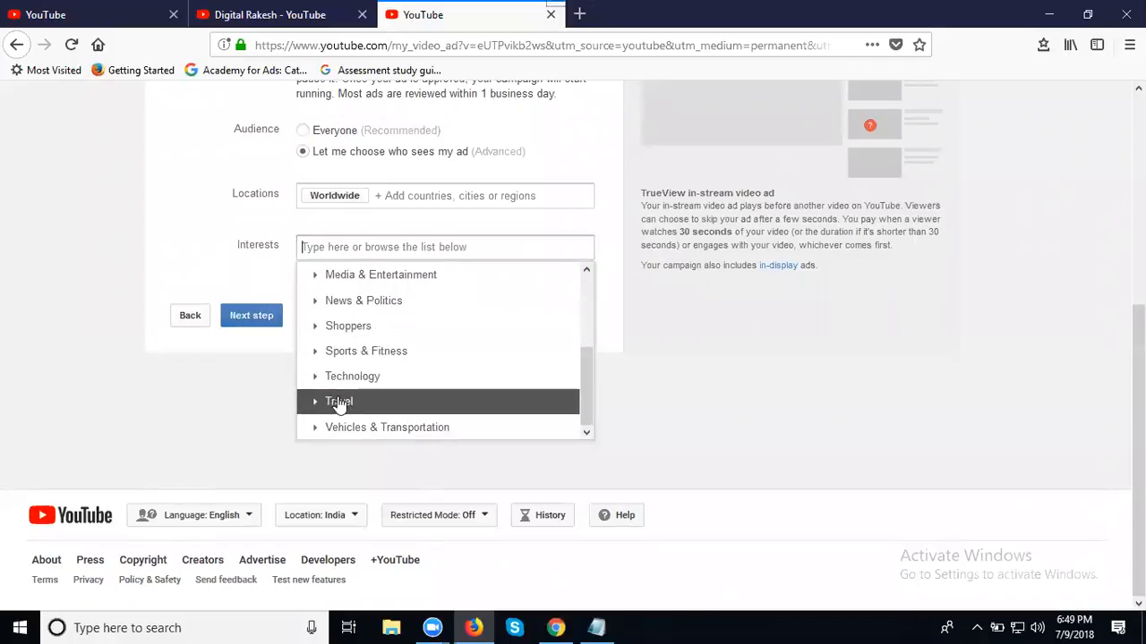
{"action": "left_click", "coordinate": [339, 380]}
{"action": "left_click", "coordinate": [131, 273]}
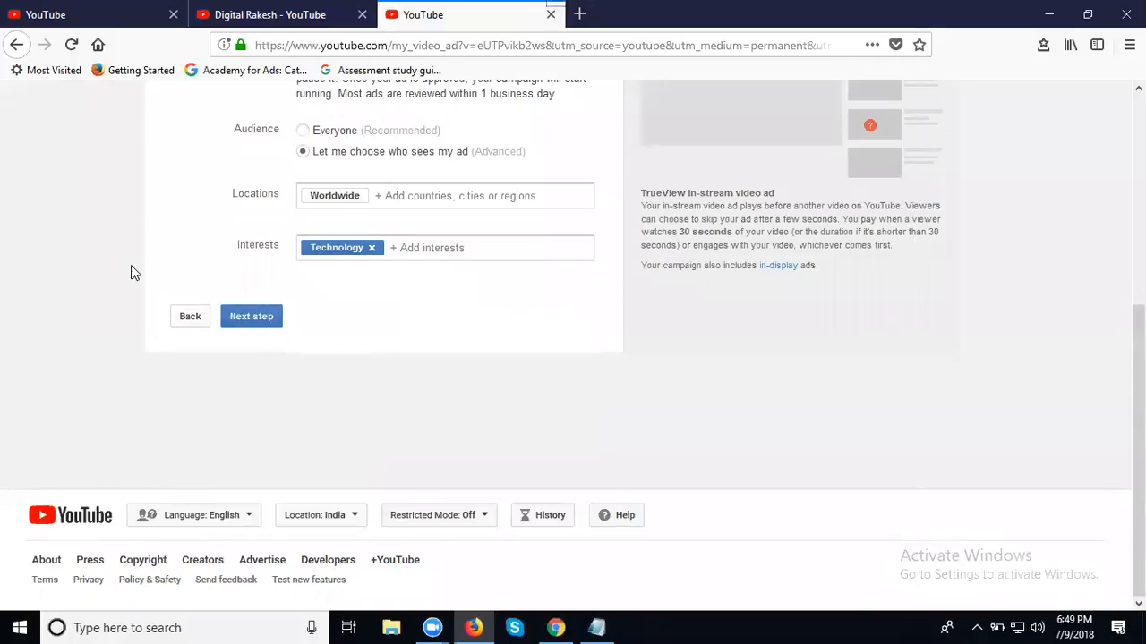
Step: Target the ad to the location India and review the budget and audience settings
{"action": "left_click", "coordinate": [342, 197]}
{"action": "left_click", "coordinate": [335, 255]}
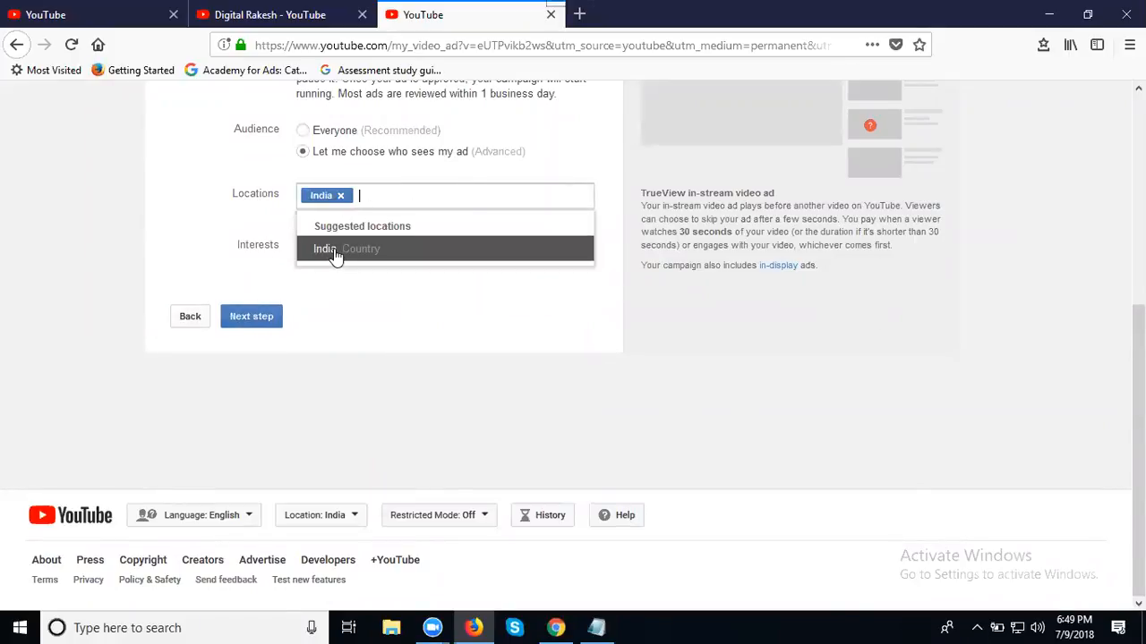
{"action": "left_click", "coordinate": [488, 391]}
{"action": "scroll", "coordinate": [486, 391], "scroll_direction": "up", "scroll_amount": 5}
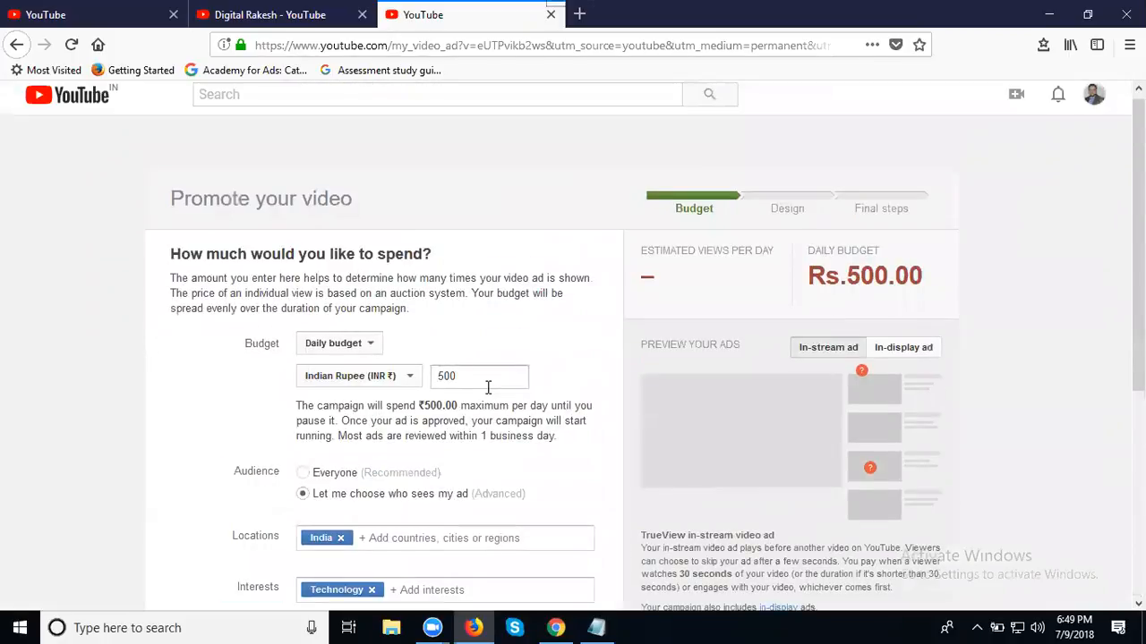
{"action": "scroll", "coordinate": [488, 387], "scroll_direction": "down", "scroll_amount": 2}
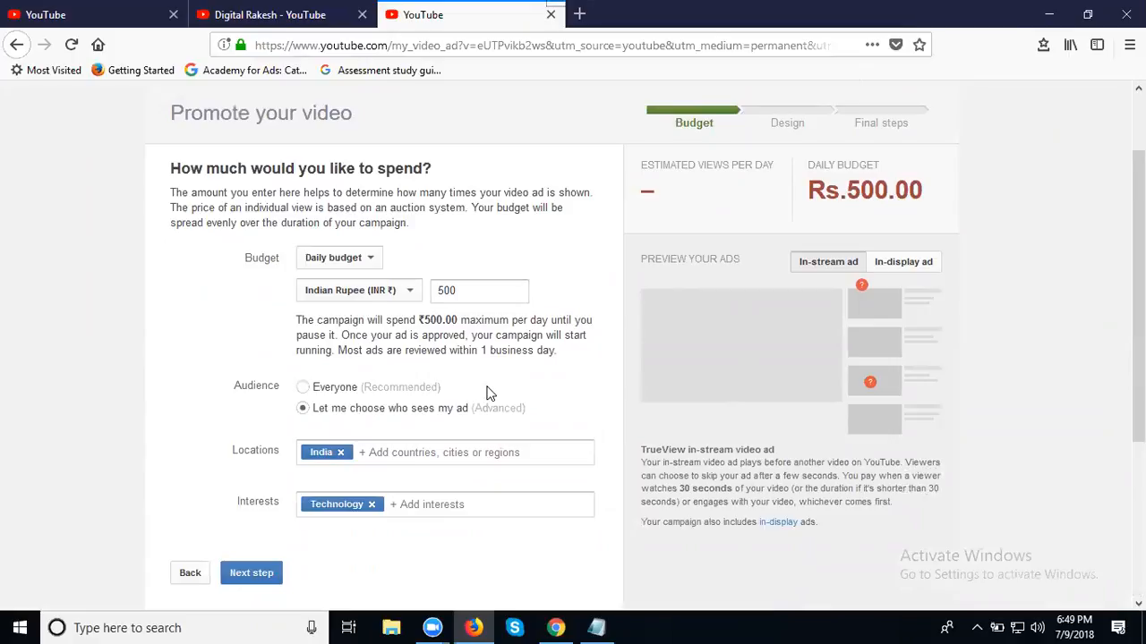
{"action": "scroll", "coordinate": [457, 408], "scroll_direction": "down", "scroll_amount": 3}
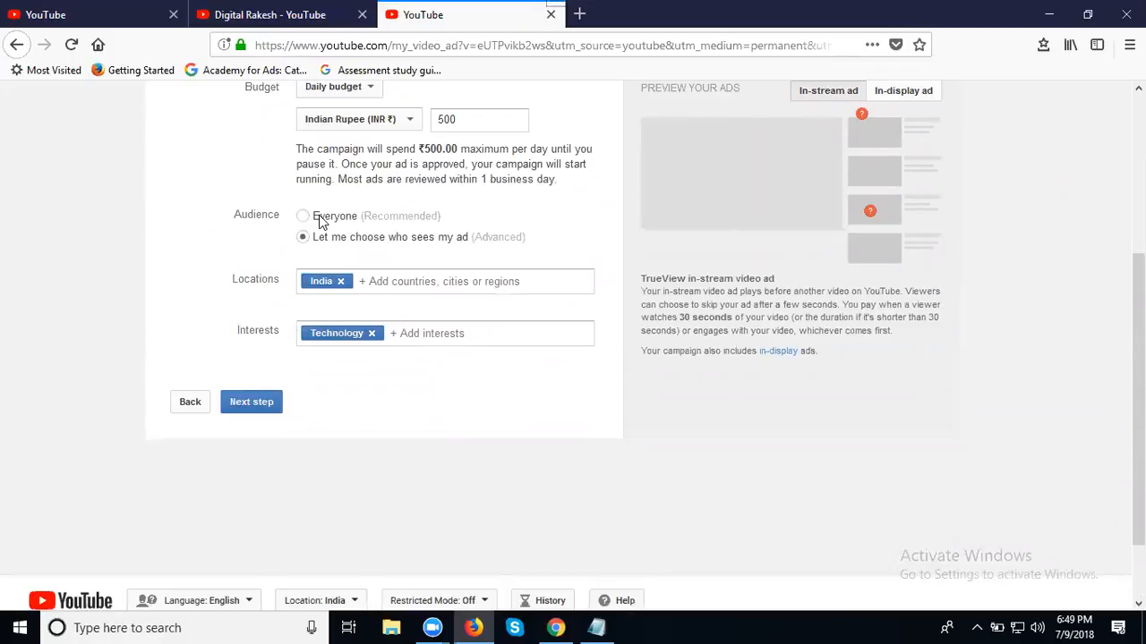
Step: Play the recommended interior design video from the YouTube home page with sound muted and examine the suggested videos beside it
{"action": "left_click", "coordinate": [105, 12]}
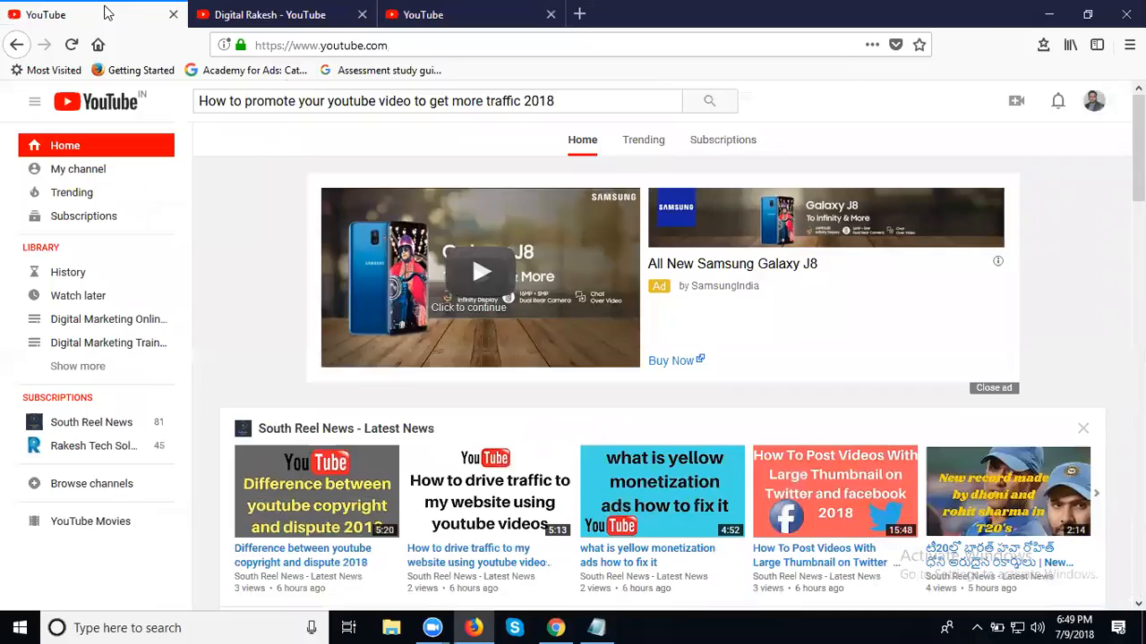
{"action": "scroll", "coordinate": [572, 284], "scroll_direction": "down", "scroll_amount": 5}
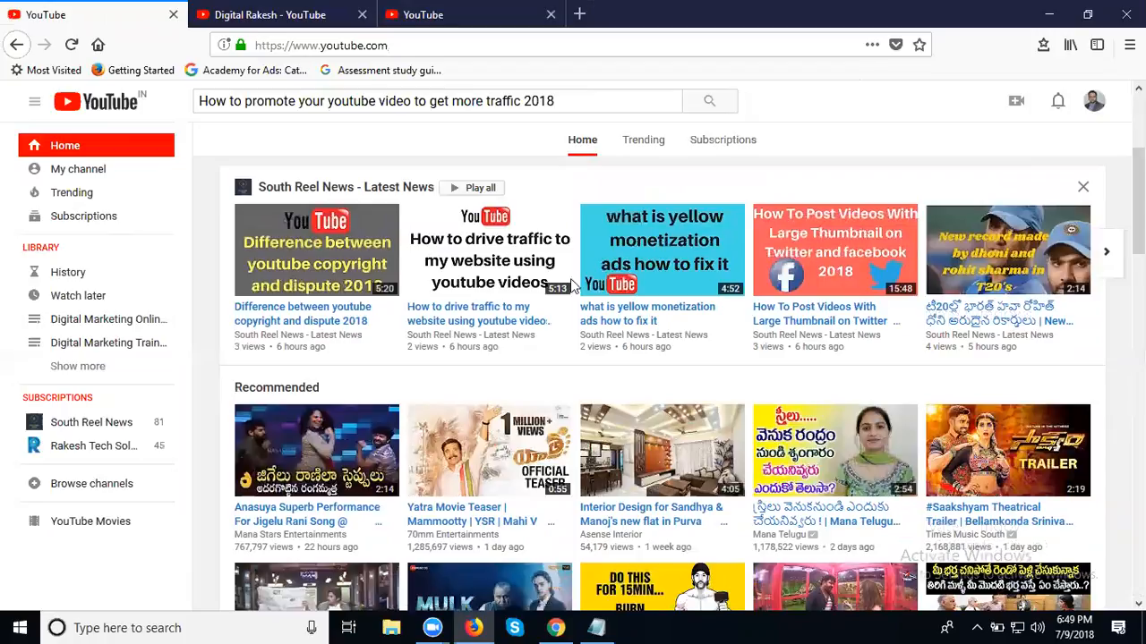
{"action": "scroll", "coordinate": [573, 285], "scroll_direction": "down", "scroll_amount": 2}
{"action": "left_click", "coordinate": [618, 354]}
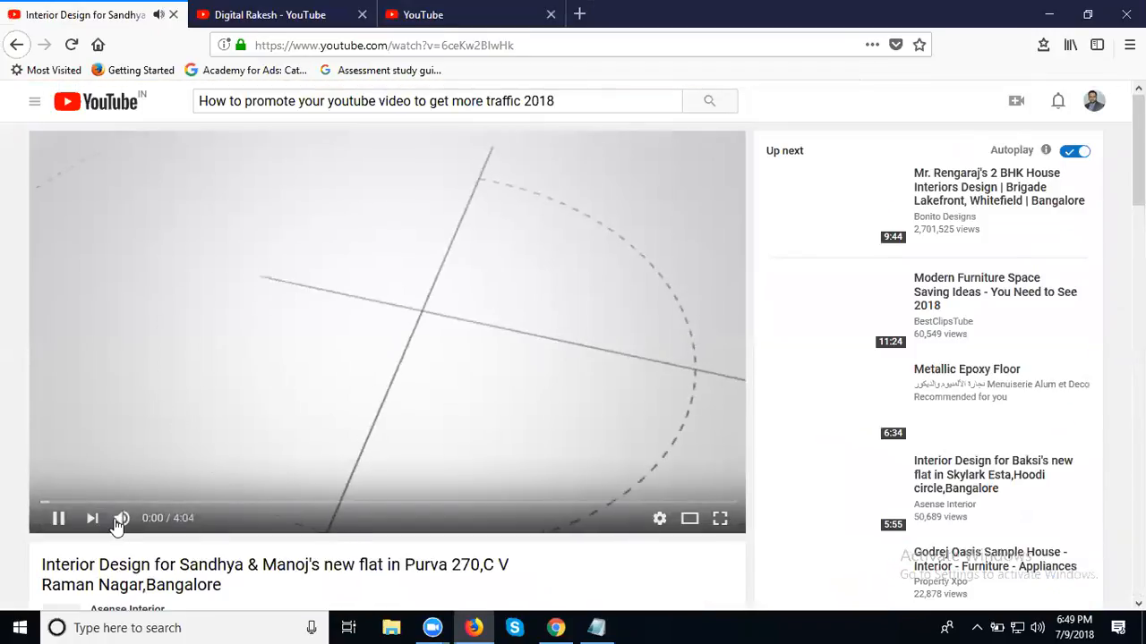
{"action": "left_click", "coordinate": [119, 523]}
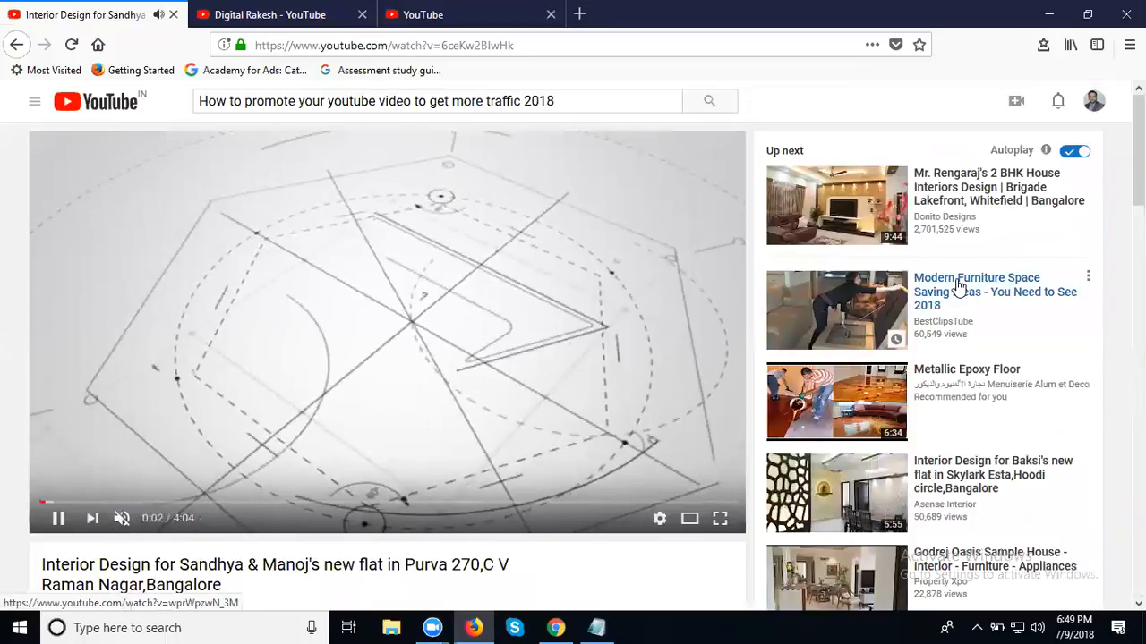
{"action": "scroll", "coordinate": [957, 285], "scroll_direction": "down", "scroll_amount": 2}
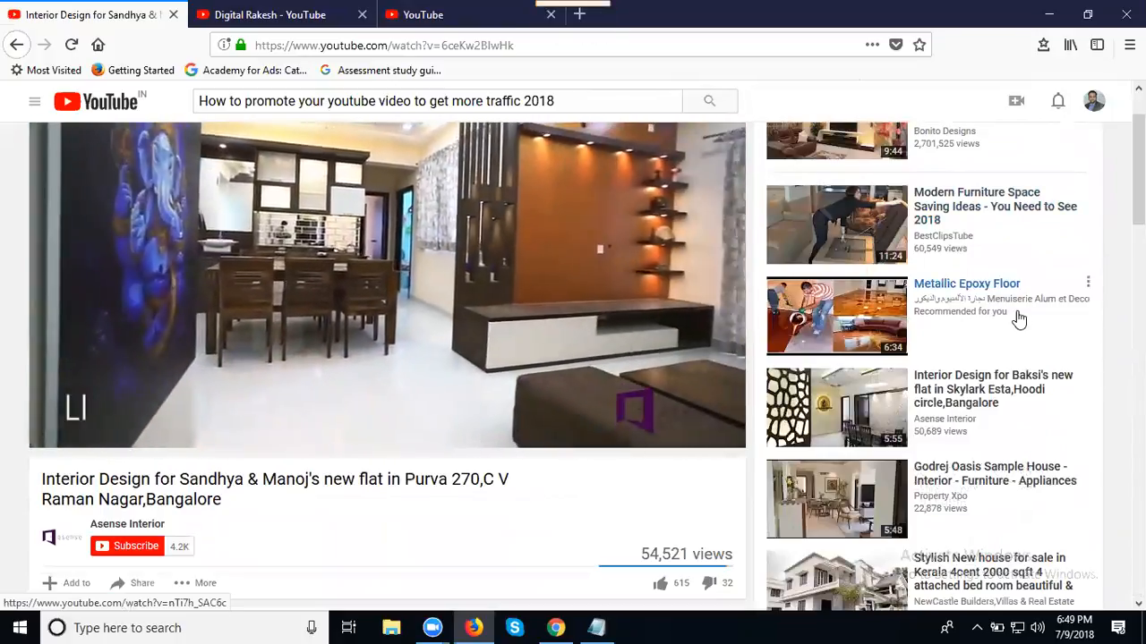
{"action": "scroll", "coordinate": [1018, 319], "scroll_direction": "down", "scroll_amount": 3}
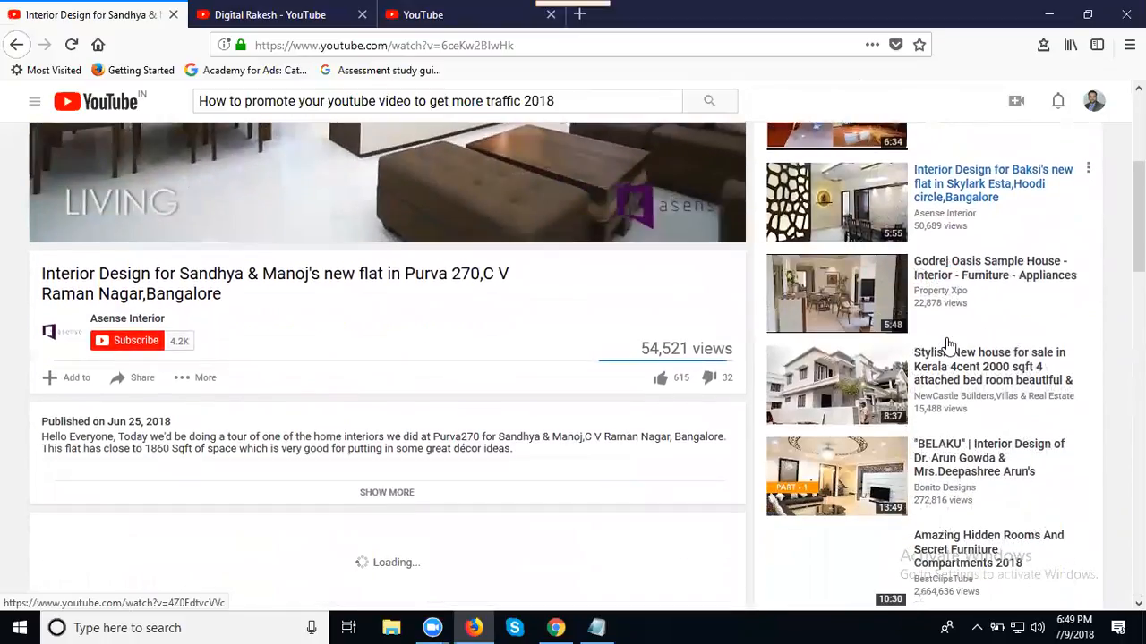
{"action": "scroll", "coordinate": [948, 344], "scroll_direction": "down", "scroll_amount": 3}
{"action": "scroll", "coordinate": [932, 308], "scroll_direction": "down", "scroll_amount": 3}
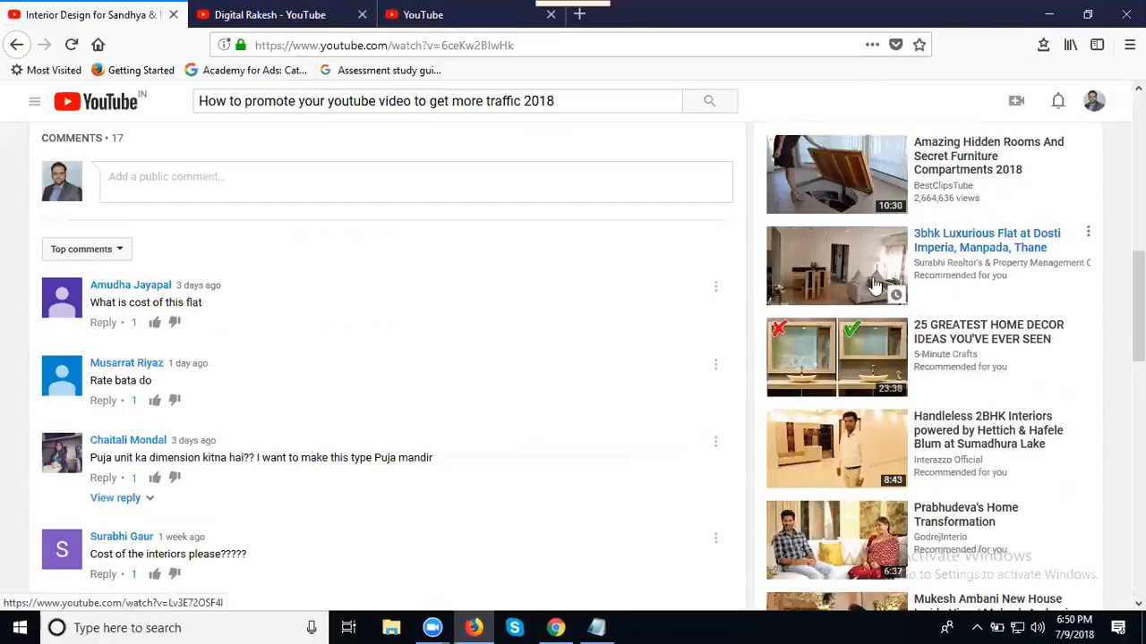
Step: Return to the video promotion setup and proceed to the ad design stage
{"action": "left_click", "coordinate": [458, 16]}
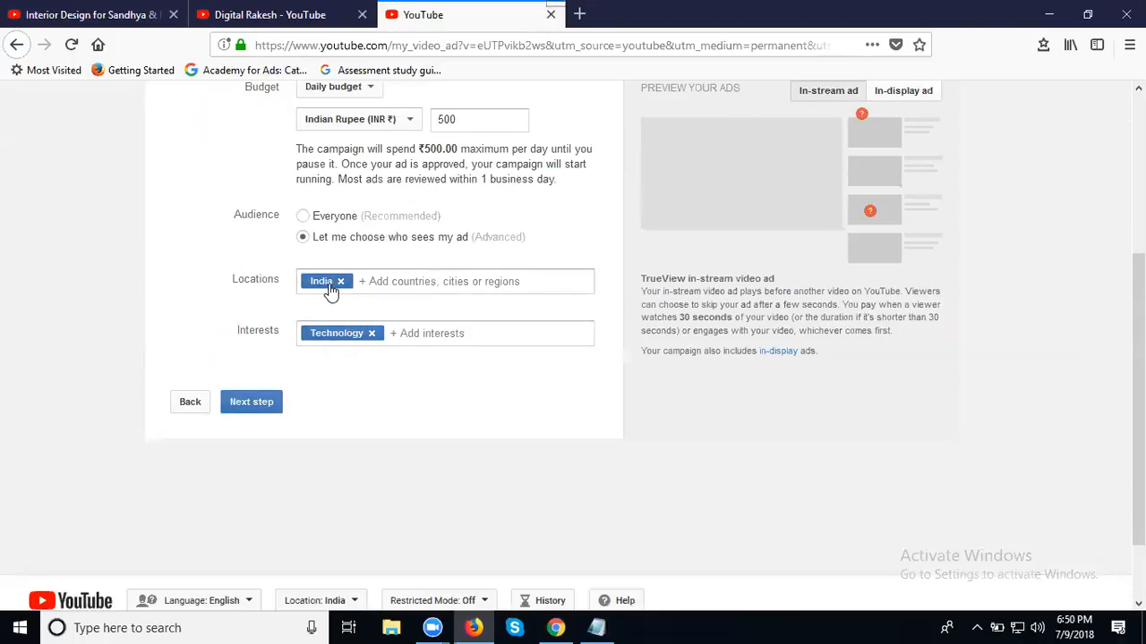
{"action": "left_click", "coordinate": [261, 404]}
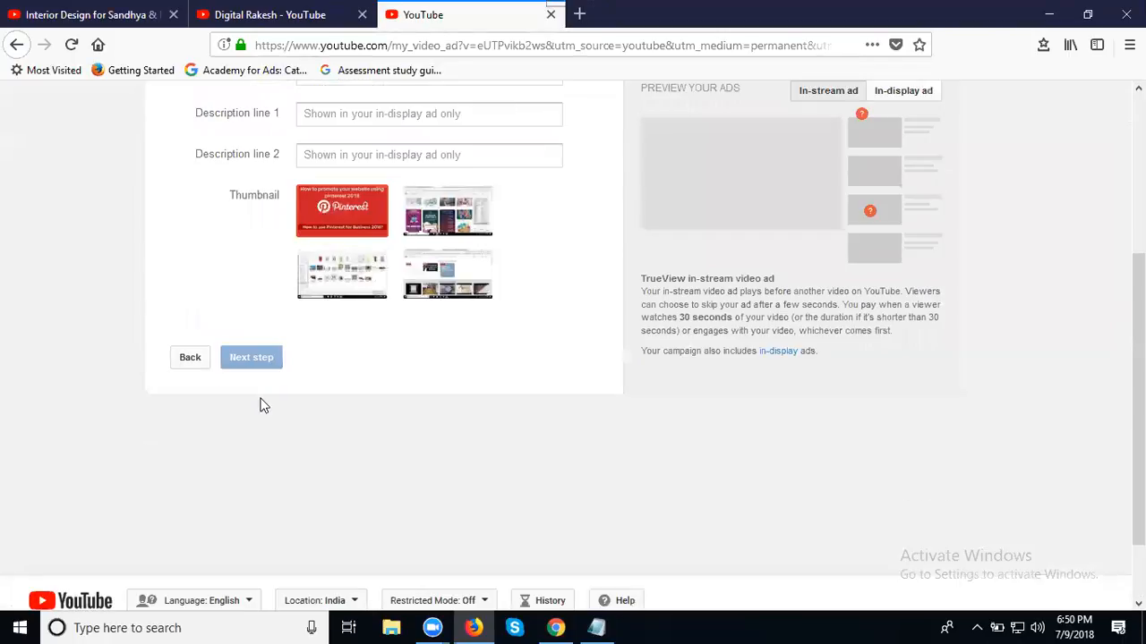
{"action": "scroll", "coordinate": [403, 396], "scroll_direction": "up", "scroll_amount": 1}
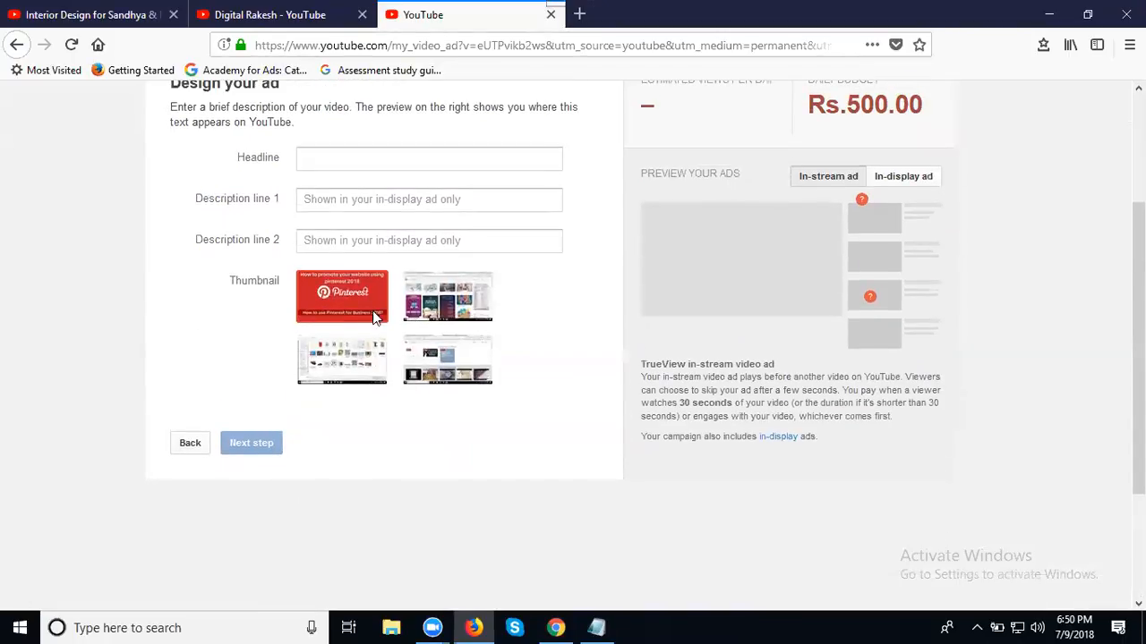
Step: Choose the red Pinterest thumbnail for the ad and compare the in-stream and in-display previews
{"action": "left_click", "coordinate": [328, 294]}
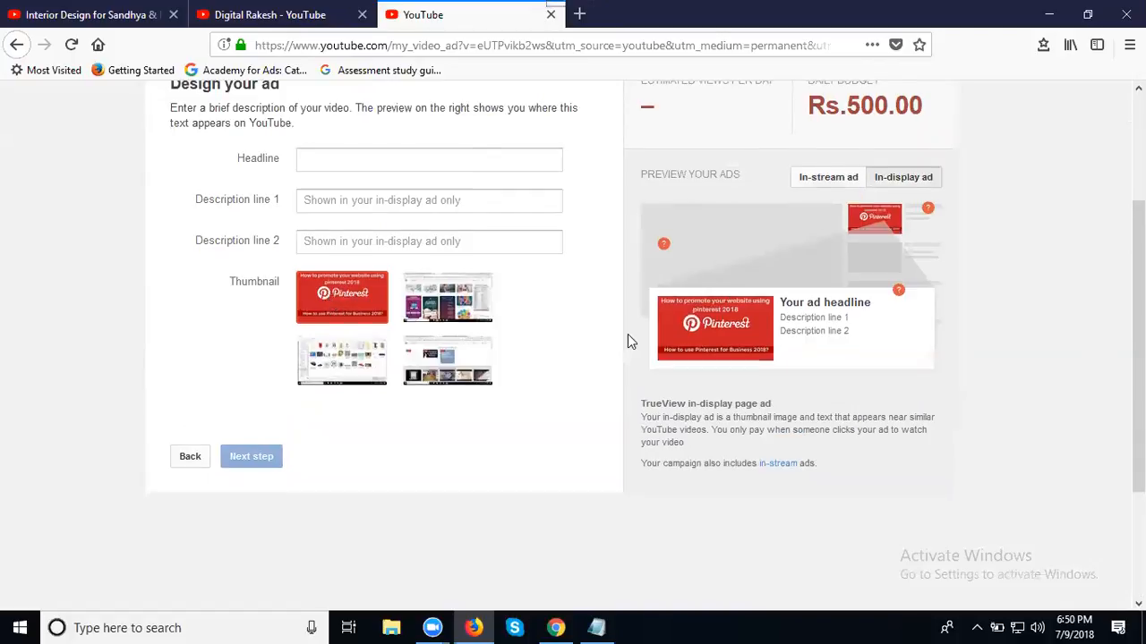
{"action": "scroll", "coordinate": [627, 338], "scroll_direction": "up", "scroll_amount": 3}
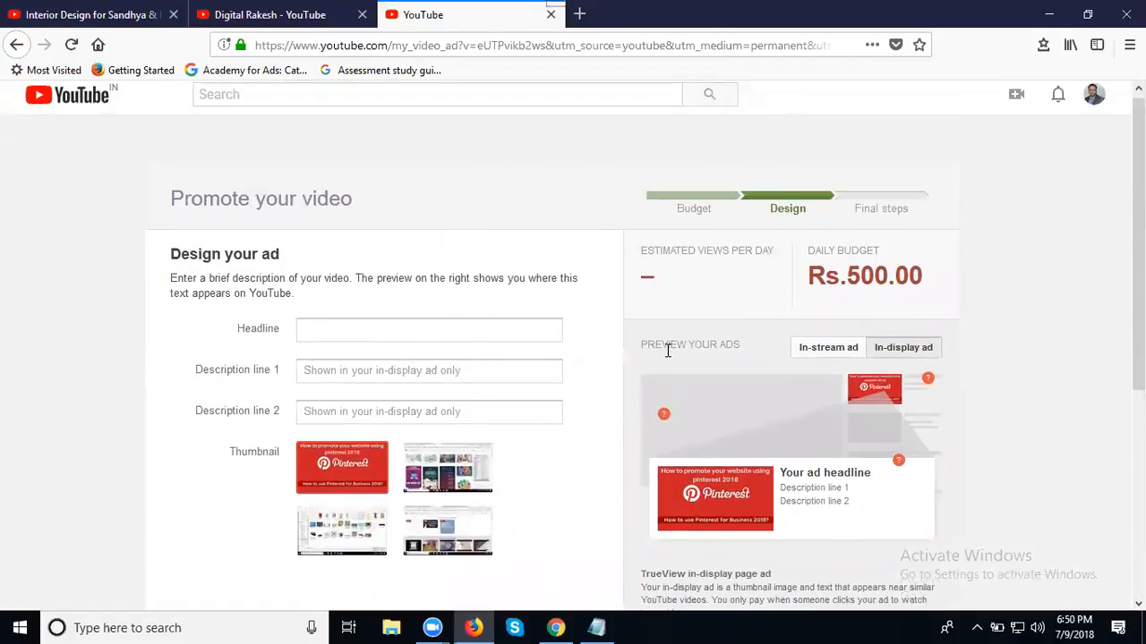
{"action": "left_click", "coordinate": [813, 349]}
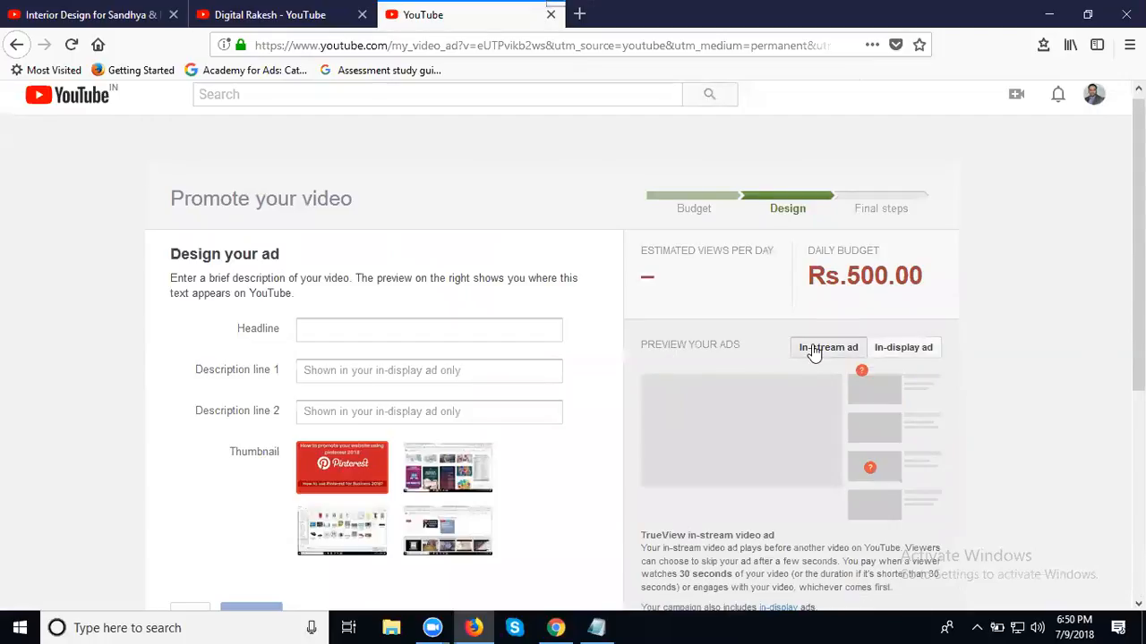
{"action": "left_click", "coordinate": [889, 353]}
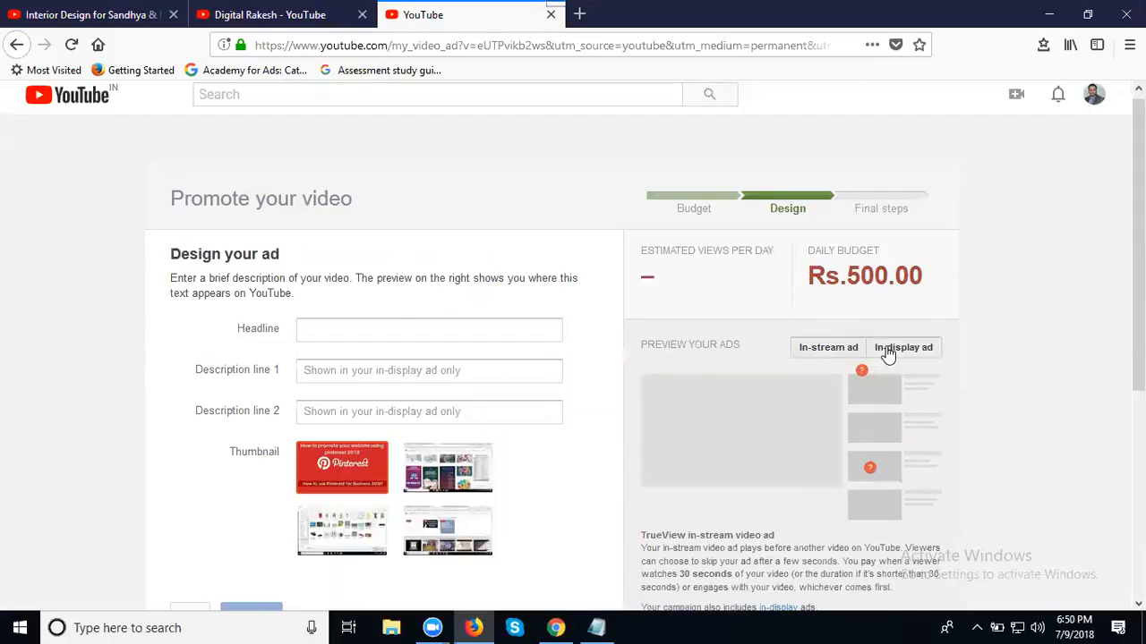
{"action": "left_click", "coordinate": [814, 354]}
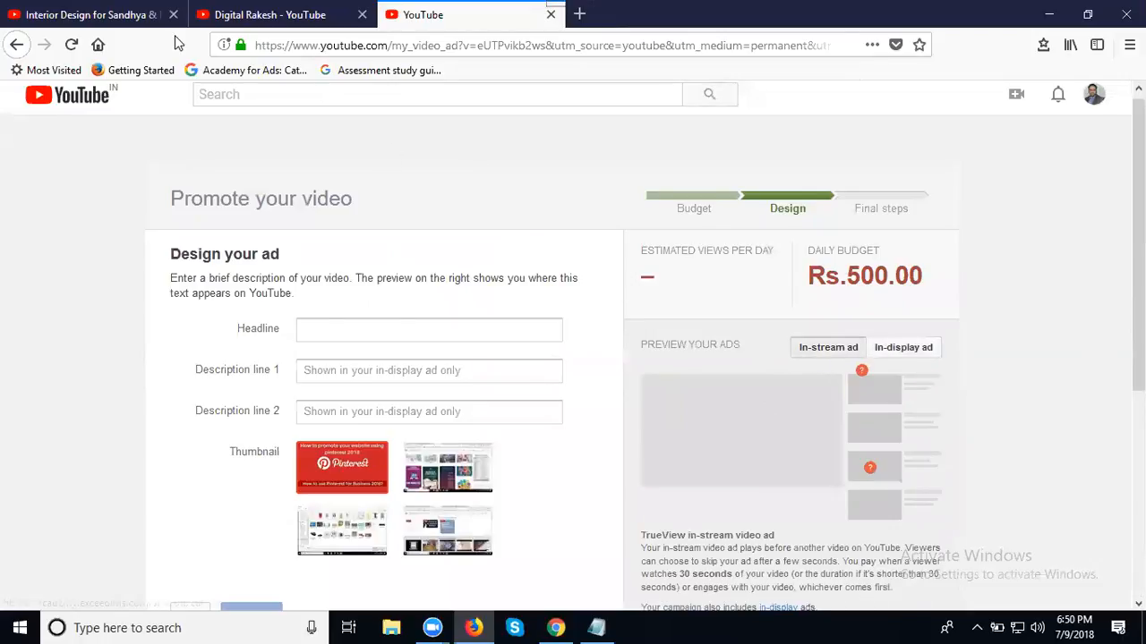
Step: Examine the suggested videos beside the interior design video, and return to the ad design to view the in-display preview
{"action": "left_click", "coordinate": [105, 16]}
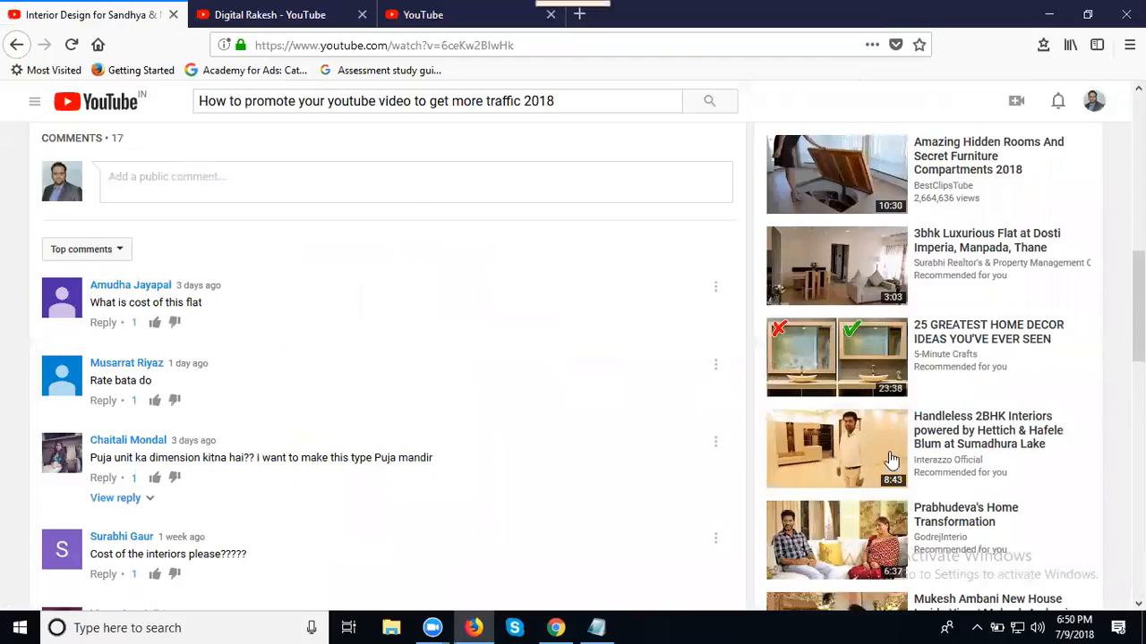
{"action": "left_click", "coordinate": [394, 13]}
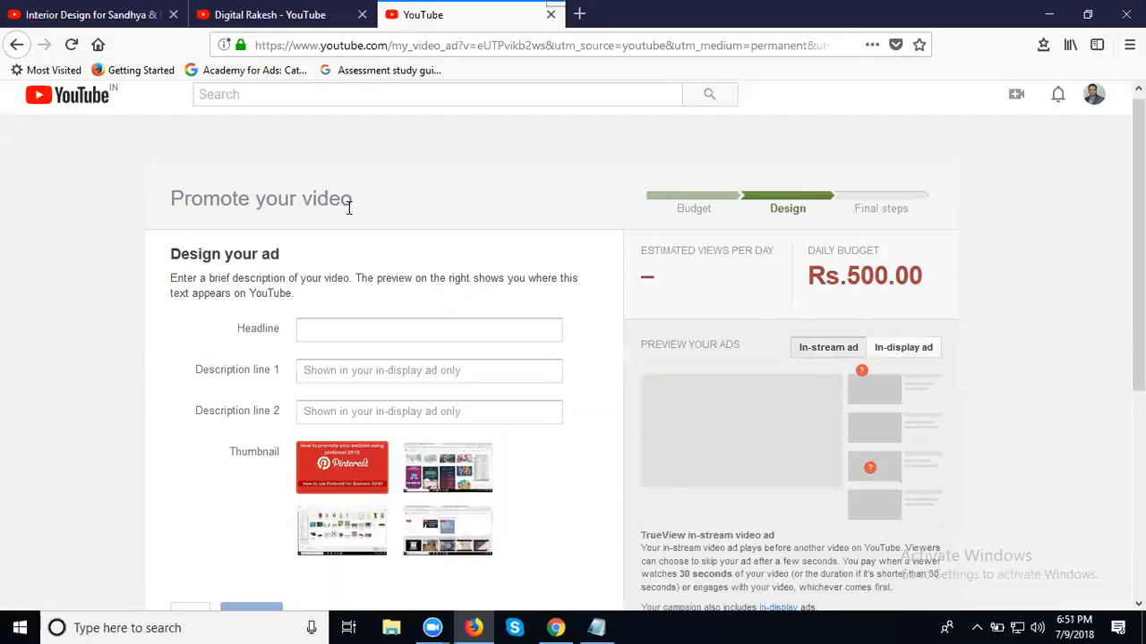
{"action": "left_click", "coordinate": [903, 347]}
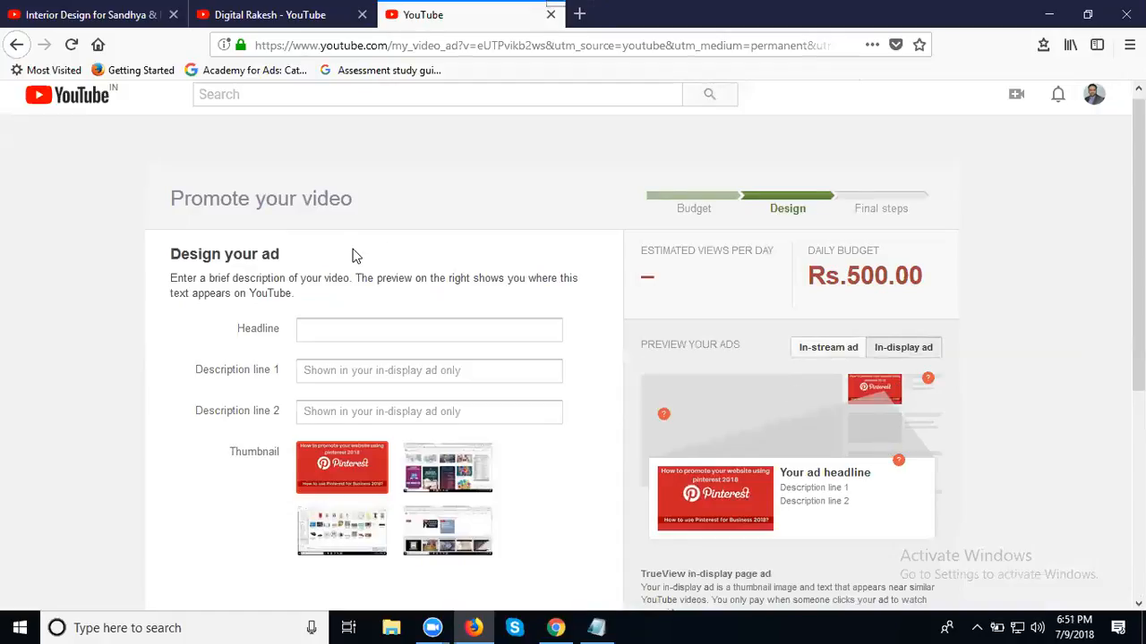
Step: Copy the title "How to promote your website using pinterest 2018" from the channel's video list into the ad headline
{"action": "scroll", "coordinate": [351, 254], "scroll_direction": "down", "scroll_amount": 2}
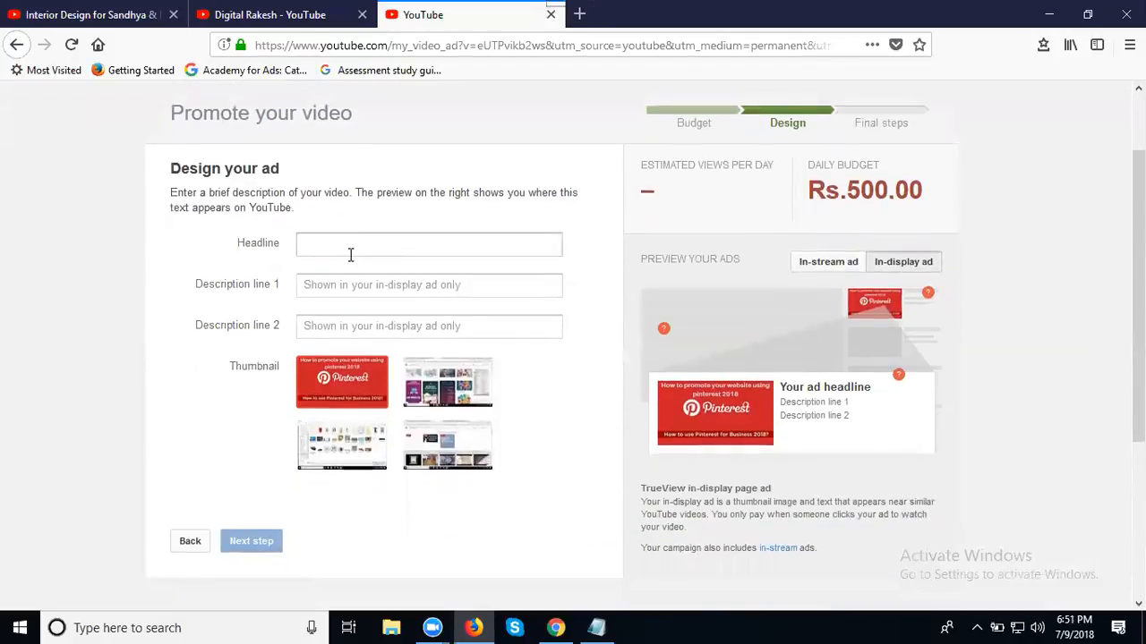
{"action": "left_click", "coordinate": [262, 16]}
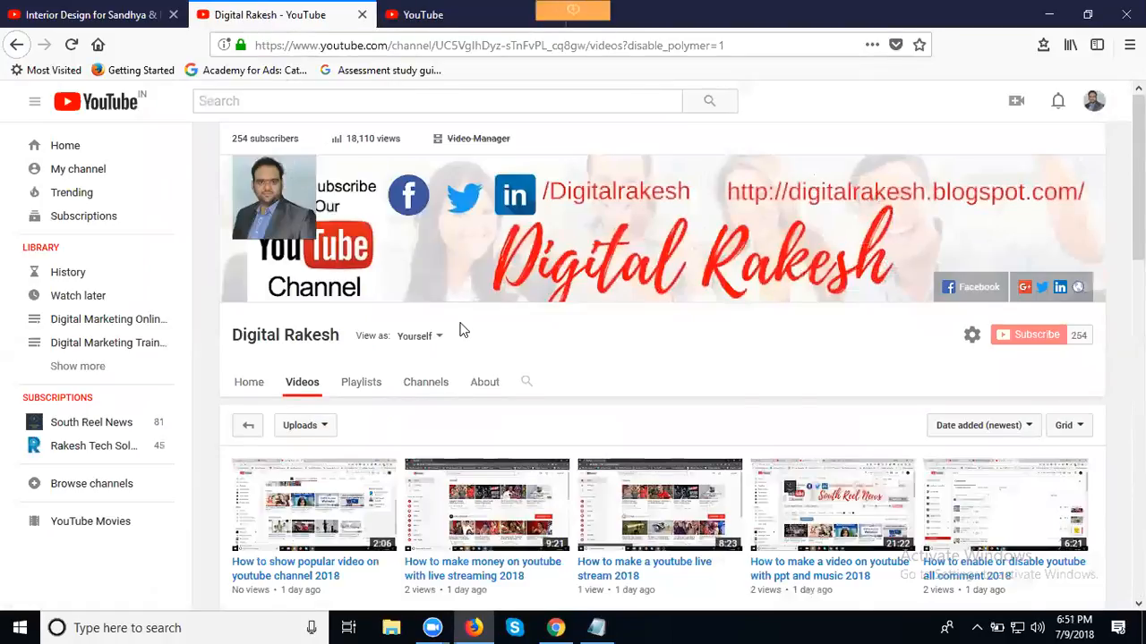
{"action": "scroll", "coordinate": [457, 313], "scroll_direction": "down", "scroll_amount": 3}
{"action": "scroll", "coordinate": [575, 439], "scroll_direction": "down", "scroll_amount": 2}
{"action": "left_click_drag", "start_coordinate": [576, 438], "coordinate": [680, 458]}
{"action": "key", "text": "ctrl+c"}
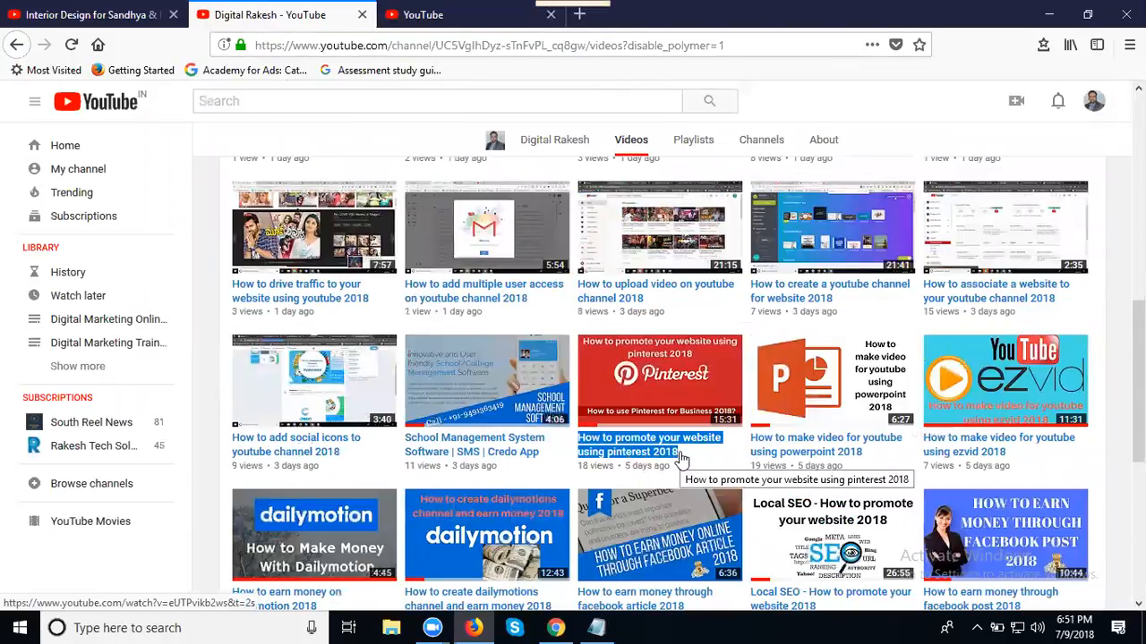
{"action": "left_click", "coordinate": [422, 15]}
{"action": "left_click", "coordinate": [415, 241]}
{"action": "key", "text": "ctrl+v"}
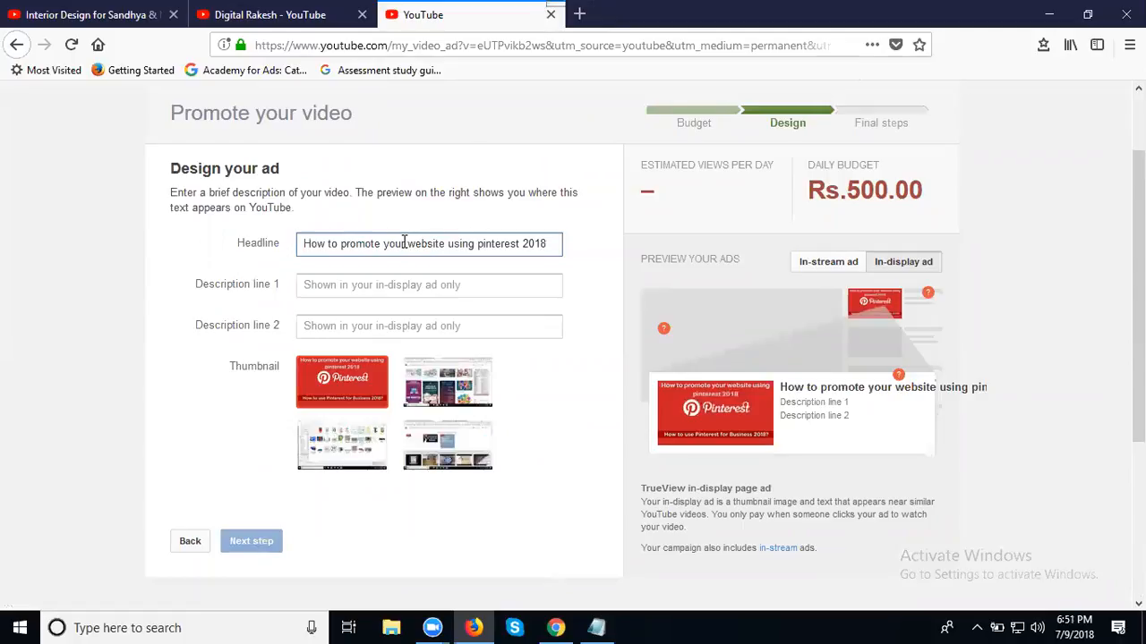
Step: Shorten the ad headline to "How to promote website pinterest"
{"action": "left_click", "coordinate": [408, 243]}
{"action": "key", "text": "BackSpace"}
{"action": "key", "text": "BackSpace"}
{"action": "key", "text": "BackSpace"}
{"action": "key", "text": "BackSpace"}
{"action": "key", "text": "BackSpace"}
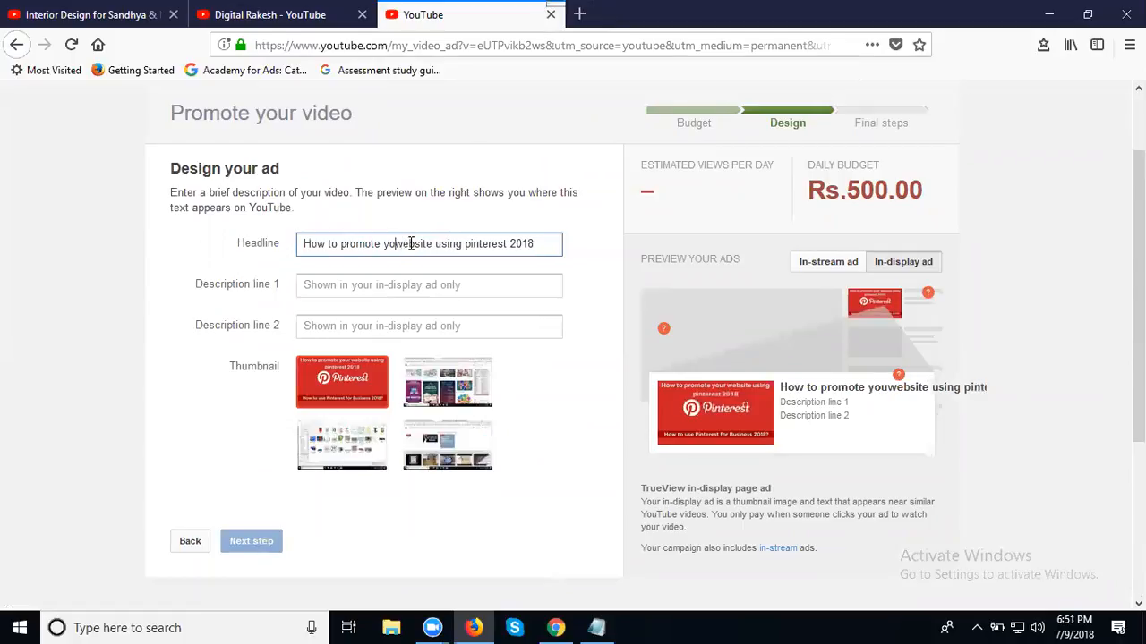
{"action": "double_click", "coordinate": [436, 243]}
{"action": "key", "text": "BackSpace"}
{"action": "double_click", "coordinate": [484, 243]}
{"action": "key", "text": "BackSpace"}
Step: Fill in description line 1 of the ad with "How to promote your website"
{"action": "left_click", "coordinate": [397, 284]}
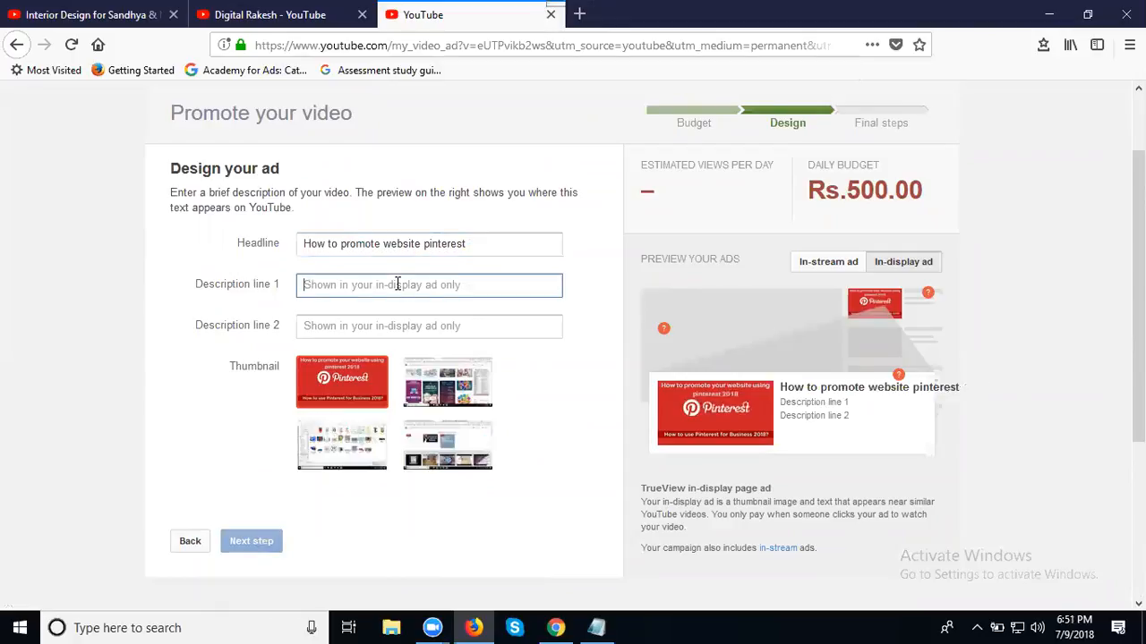
{"action": "type", "text": "How to promote your website using p"}
{"action": "key", "text": "BackSpace"}
{"action": "key", "text": "BackSpace"}
{"action": "key", "text": "BackSpace"}
{"action": "key", "text": "BackSpace"}
{"action": "key", "text": "BackSpace"}
{"action": "key", "text": "BackSpace"}
{"action": "key", "text": "BackSpace"}
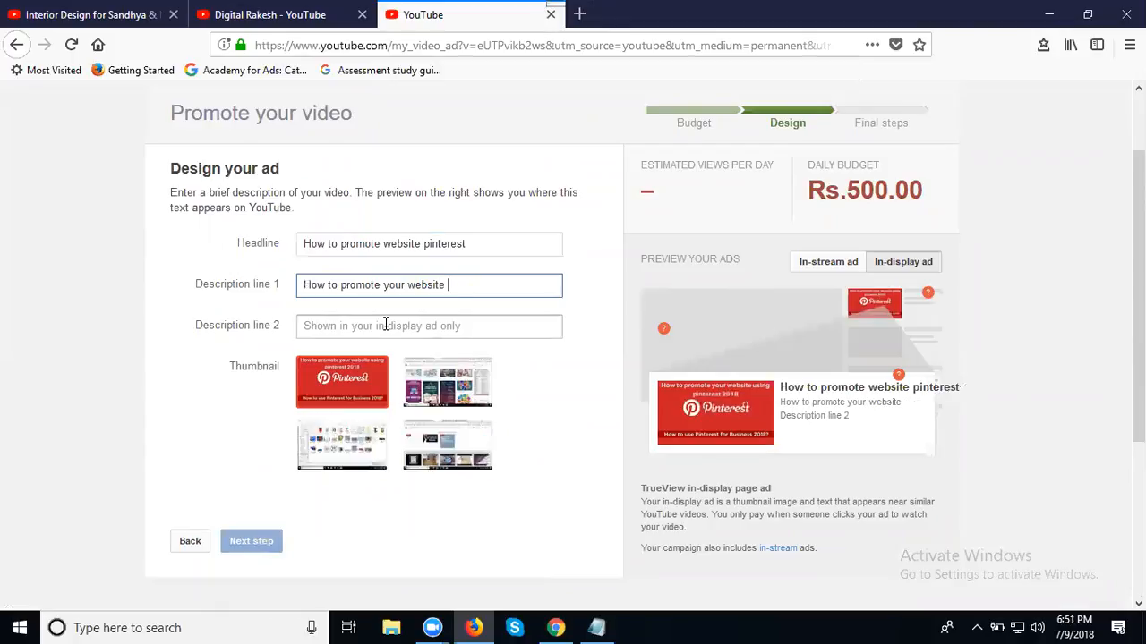
Step: Put "using pinterest 2018" from the full video title in description line 2, keeping the headline as "How to promote website pinterest"
{"action": "left_click", "coordinate": [385, 324]}
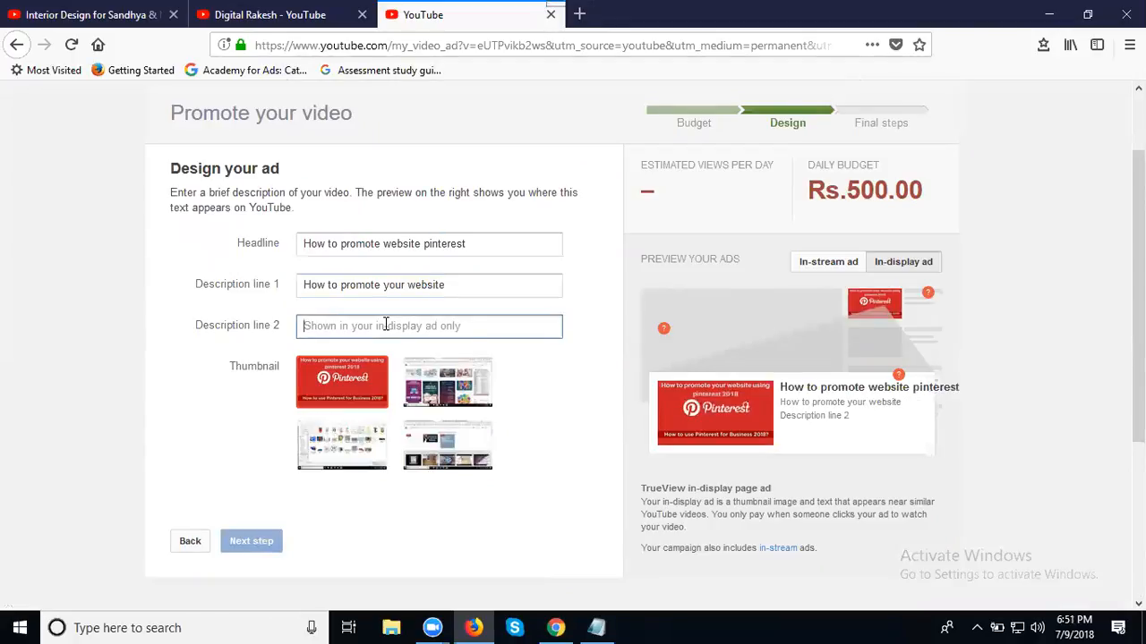
{"action": "type", "text": "How to promote your website using p"}
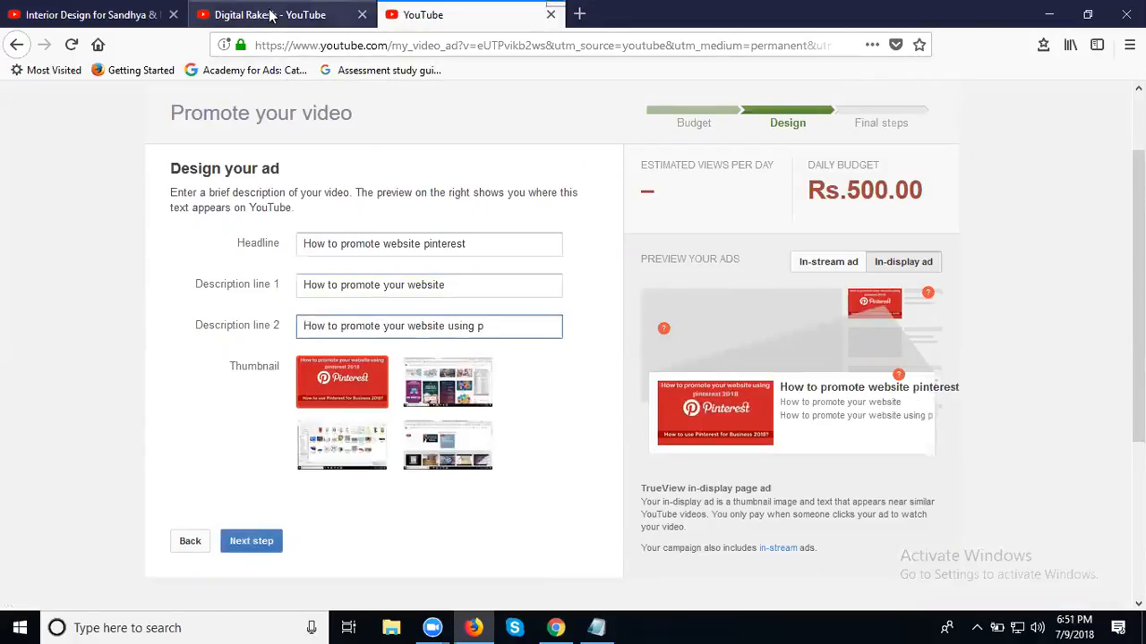
{"action": "left_click", "coordinate": [498, 246]}
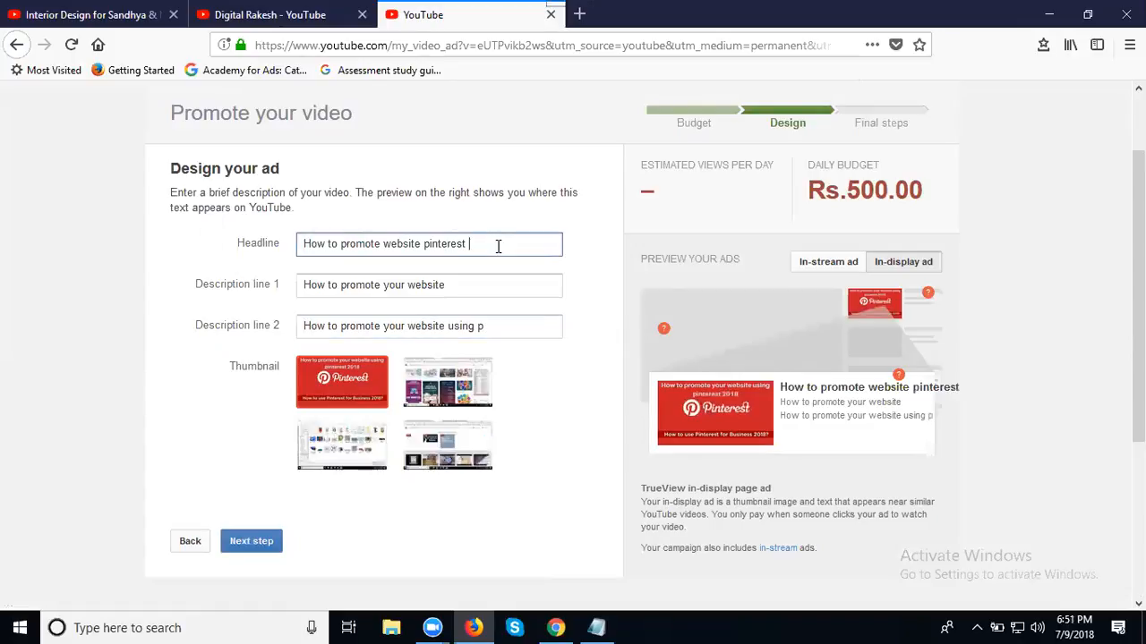
{"action": "type", "text": "-"}
{"action": "key", "text": "ctrl+v"}
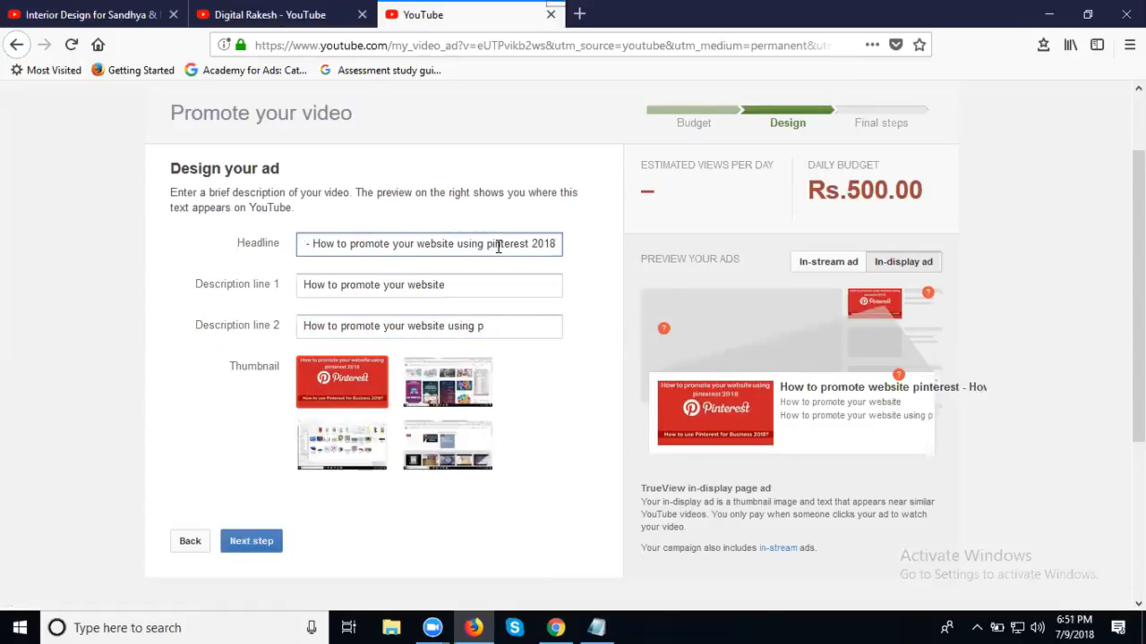
{"action": "left_click_drag", "start_coordinate": [453, 243], "coordinate": [624, 251]}
{"action": "key", "text": "ctrl+c"}
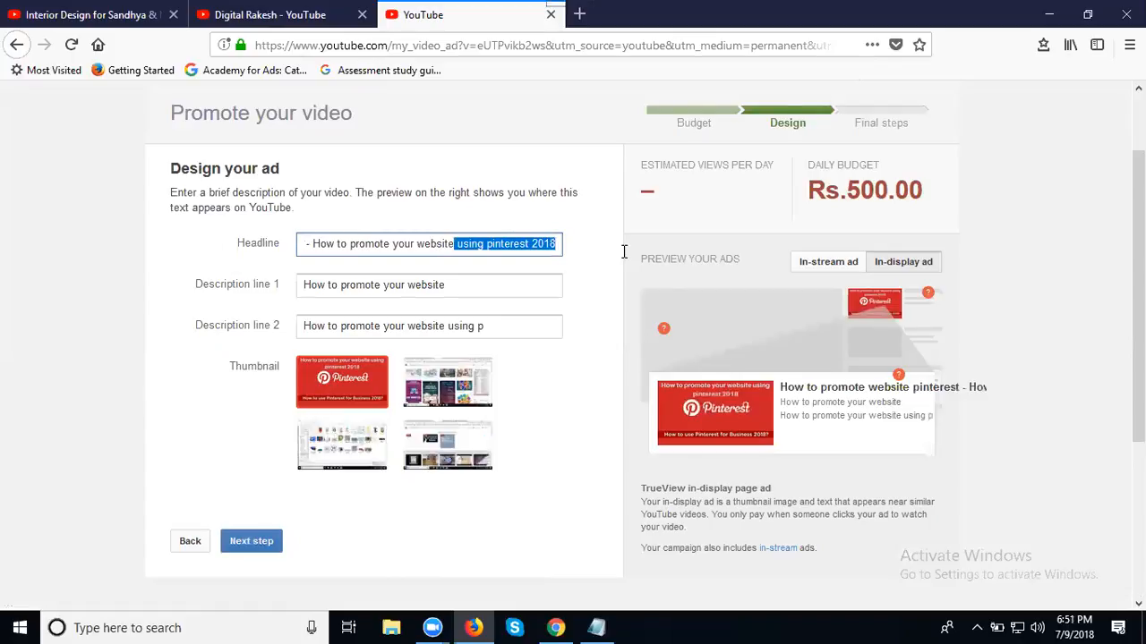
{"action": "key", "text": "BackSpace"}
{"action": "left_click", "coordinate": [493, 327]}
{"action": "key", "text": "ctrl+a"}
{"action": "key", "text": "ctrl+v"}
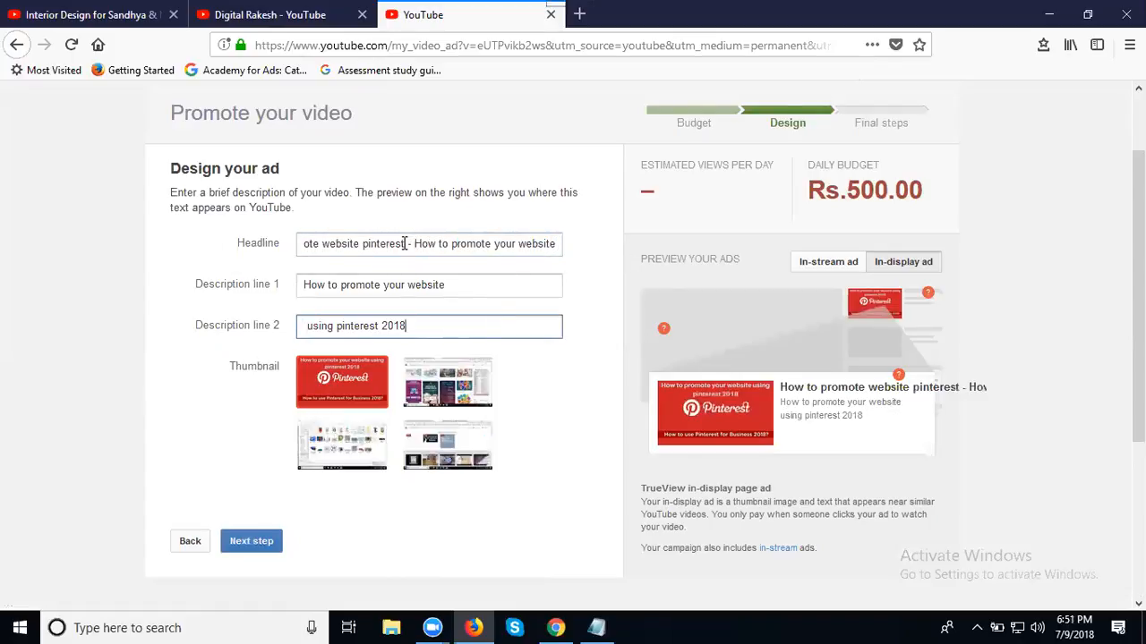
{"action": "left_click_drag", "start_coordinate": [408, 244], "coordinate": [678, 242]}
{"action": "key", "text": "BackSpace"}
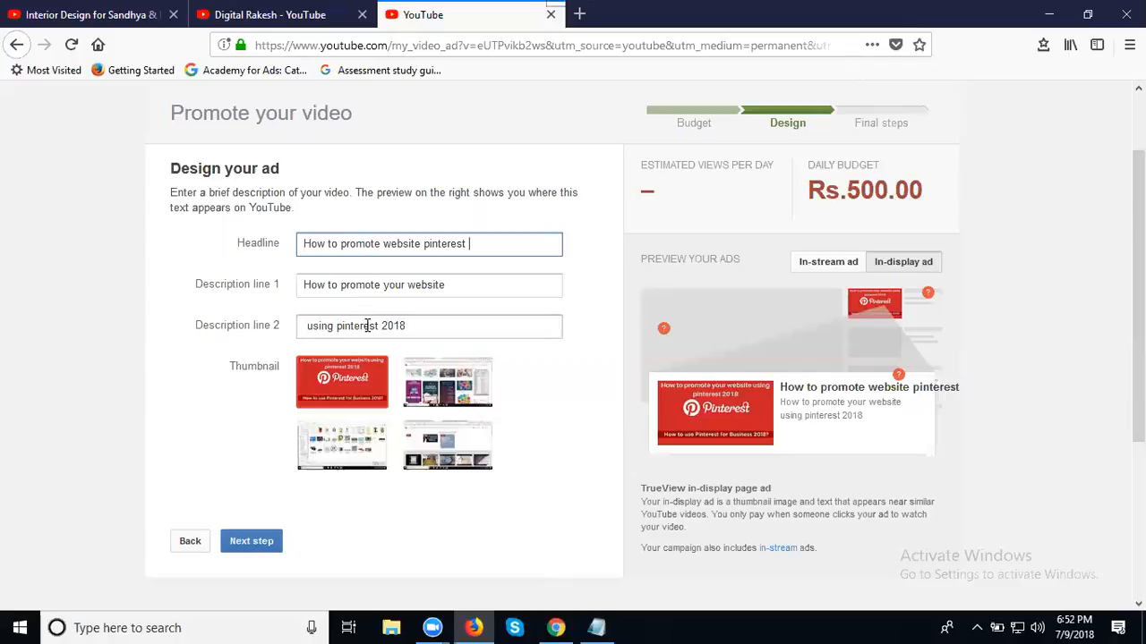
Step: Change description line 2 to "pinterest 2018 by digital rakesh" and proceed to the final steps of the promotion setup
{"action": "double_click", "coordinate": [316, 326]}
{"action": "key", "text": "BackSpace"}
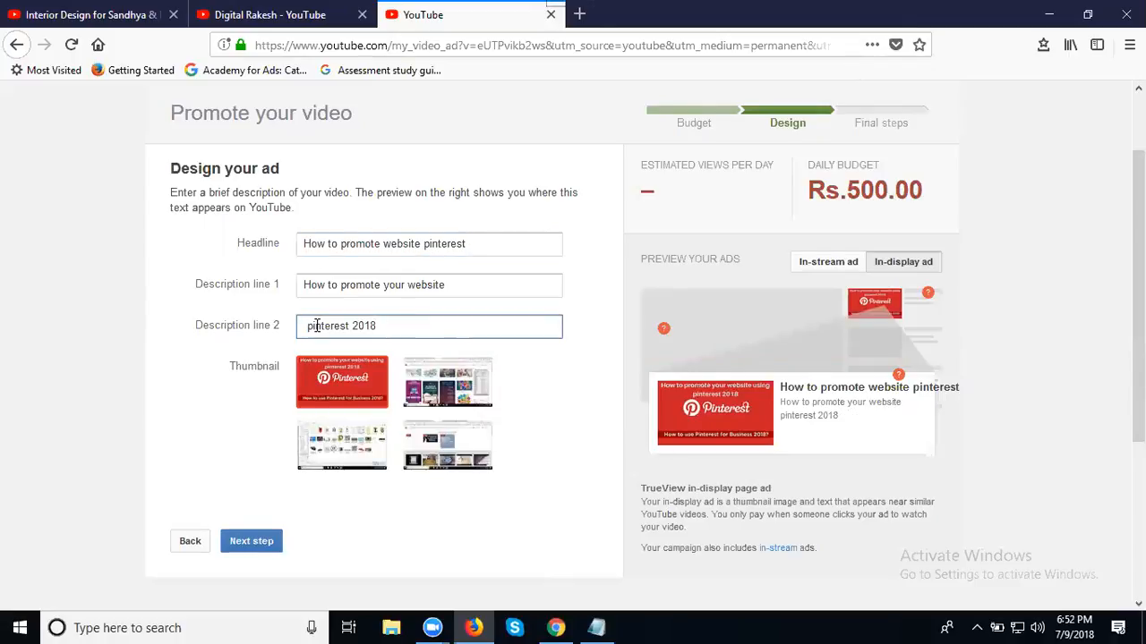
{"action": "left_click", "coordinate": [399, 329]}
{"action": "type", "text": "by digital rakesh"}
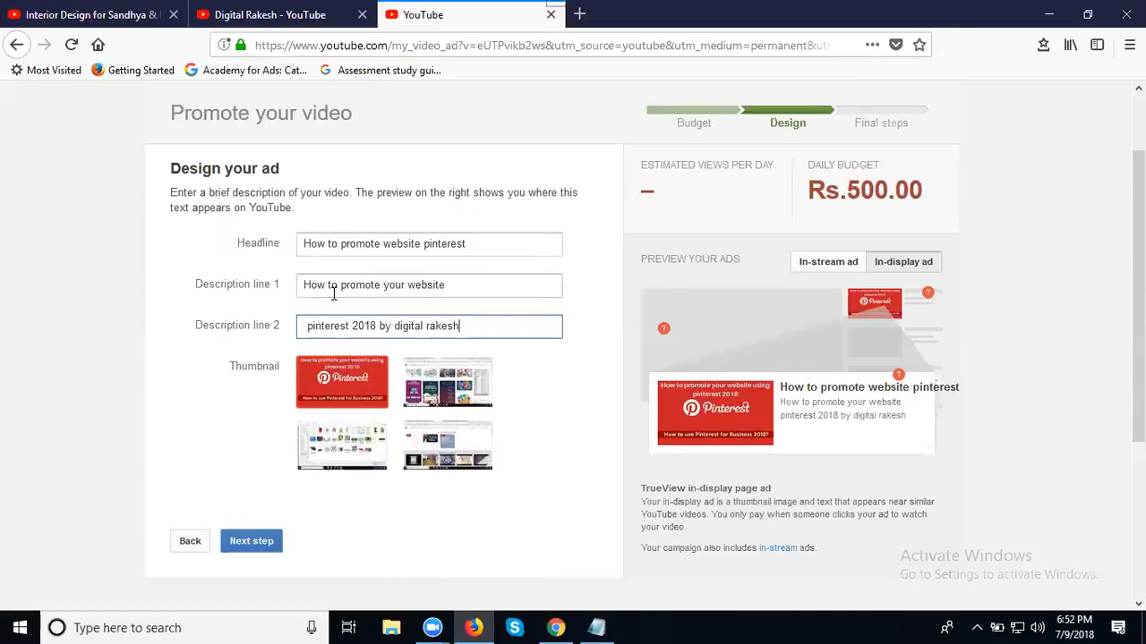
{"action": "left_click", "coordinate": [253, 543]}
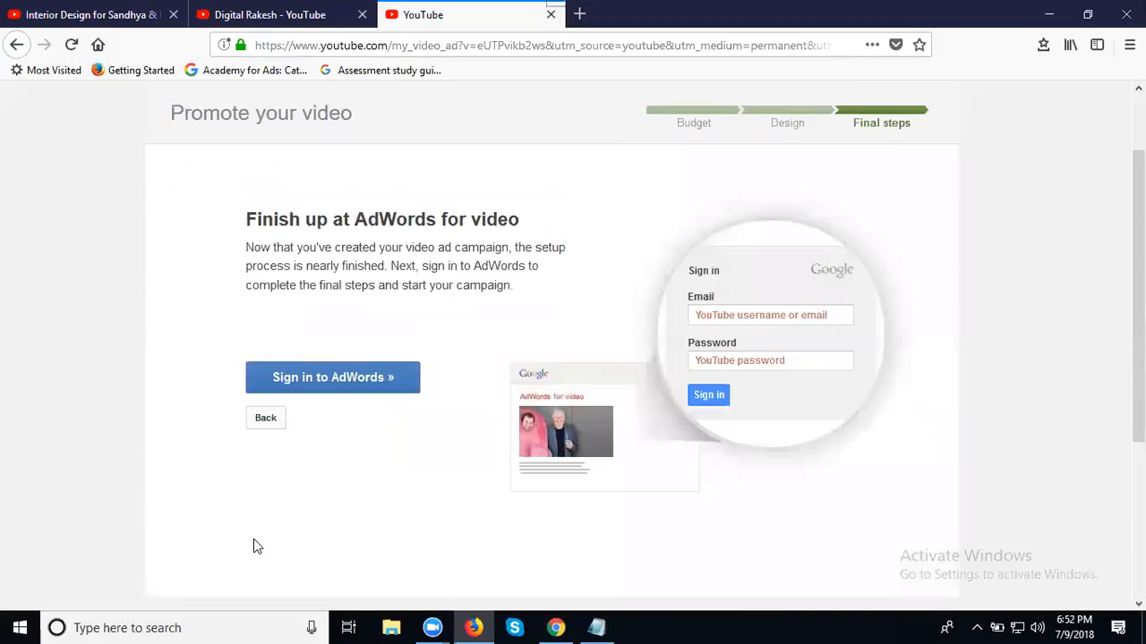
Step: Continue to AdWords sign-in and review the campaign's ad copy, budget, location, targeting and ad previews
{"action": "left_click", "coordinate": [315, 380]}
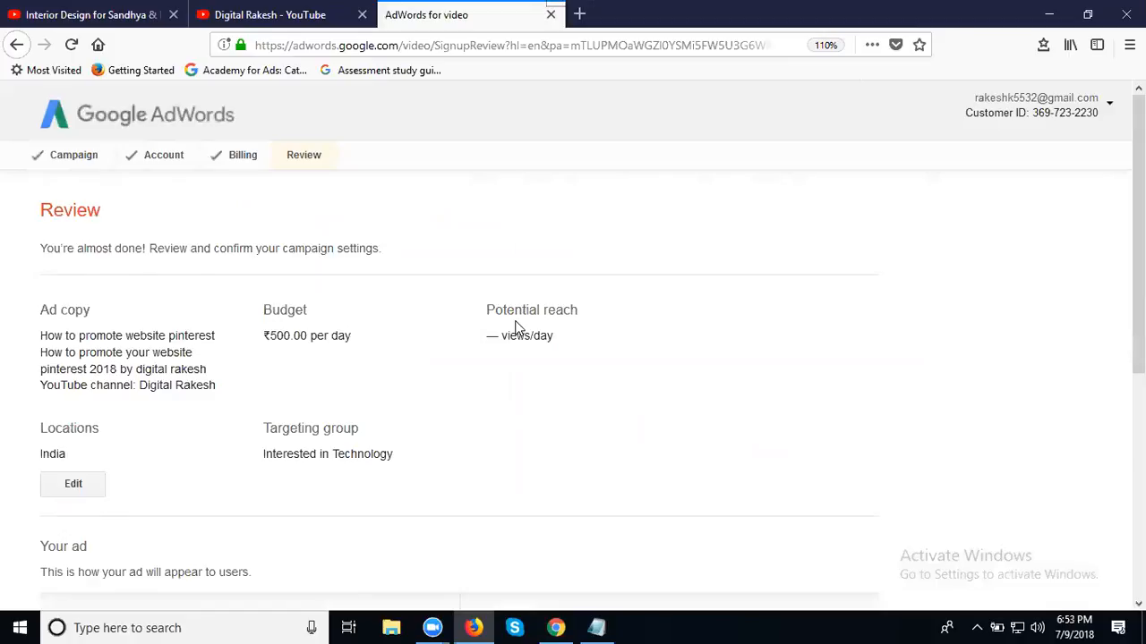
{"action": "scroll", "coordinate": [516, 327], "scroll_direction": "down", "scroll_amount": 2}
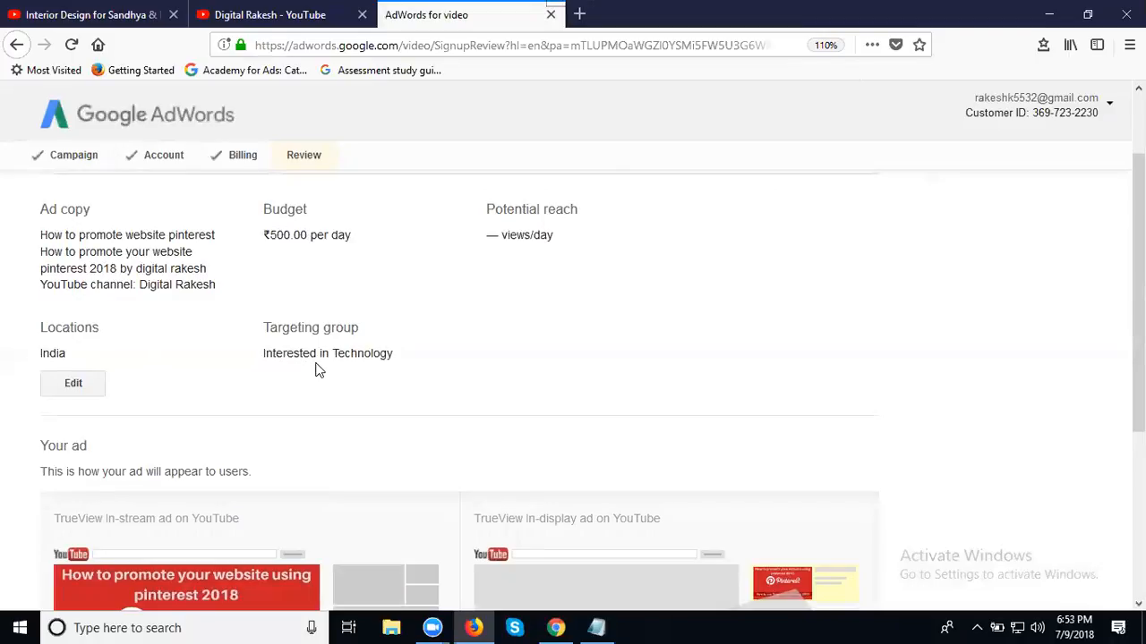
{"action": "scroll", "coordinate": [317, 358], "scroll_direction": "down", "scroll_amount": 4}
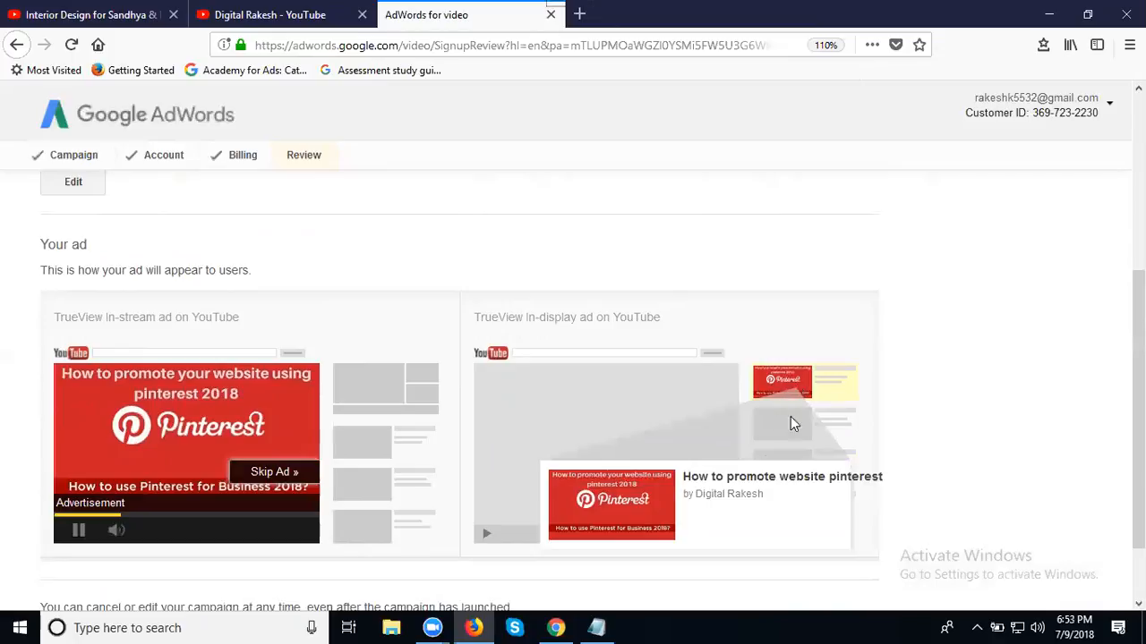
{"action": "scroll", "coordinate": [783, 393], "scroll_direction": "down", "scroll_amount": 2}
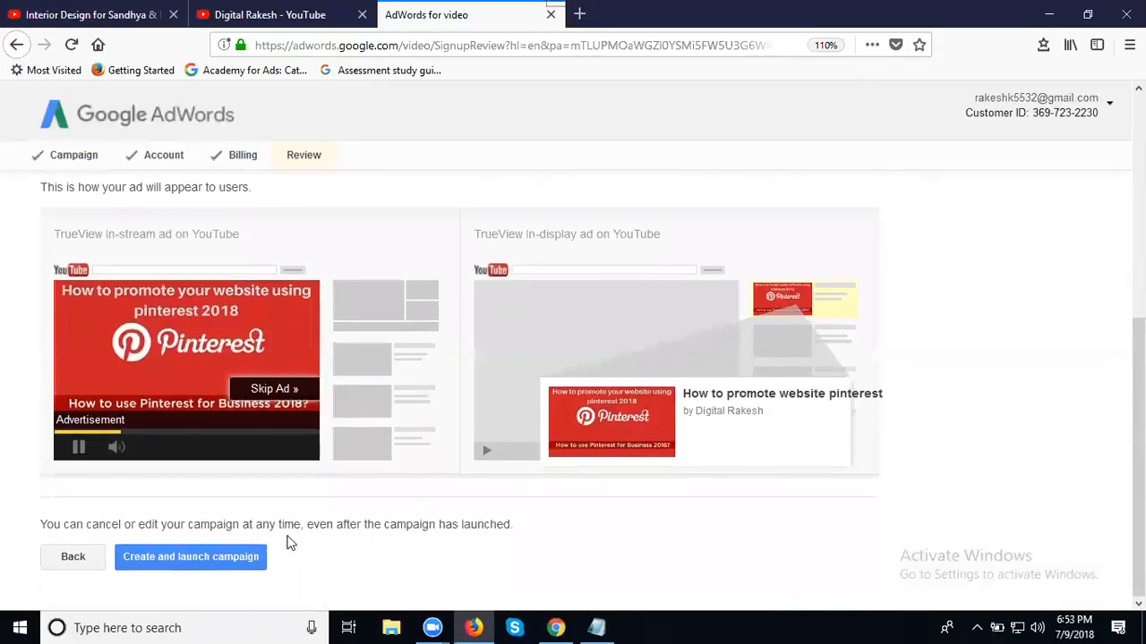
Step: Create and launch the campaign, and look over its ad groups in the AdWords overview
{"action": "left_click", "coordinate": [163, 561]}
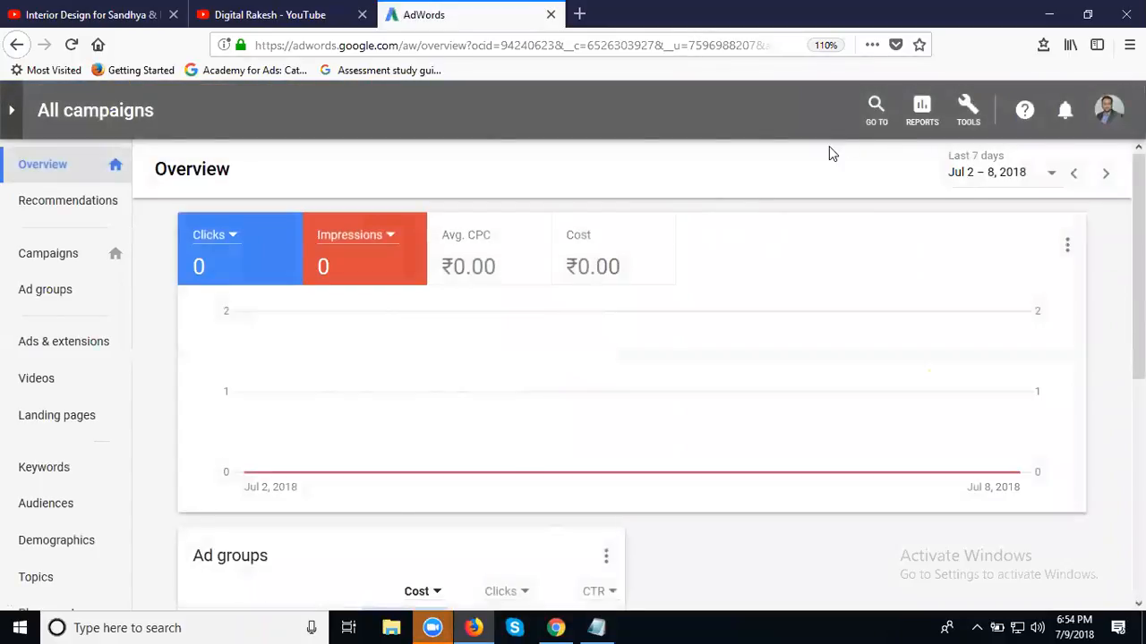
{"action": "scroll", "coordinate": [744, 241], "scroll_direction": "down", "scroll_amount": 3}
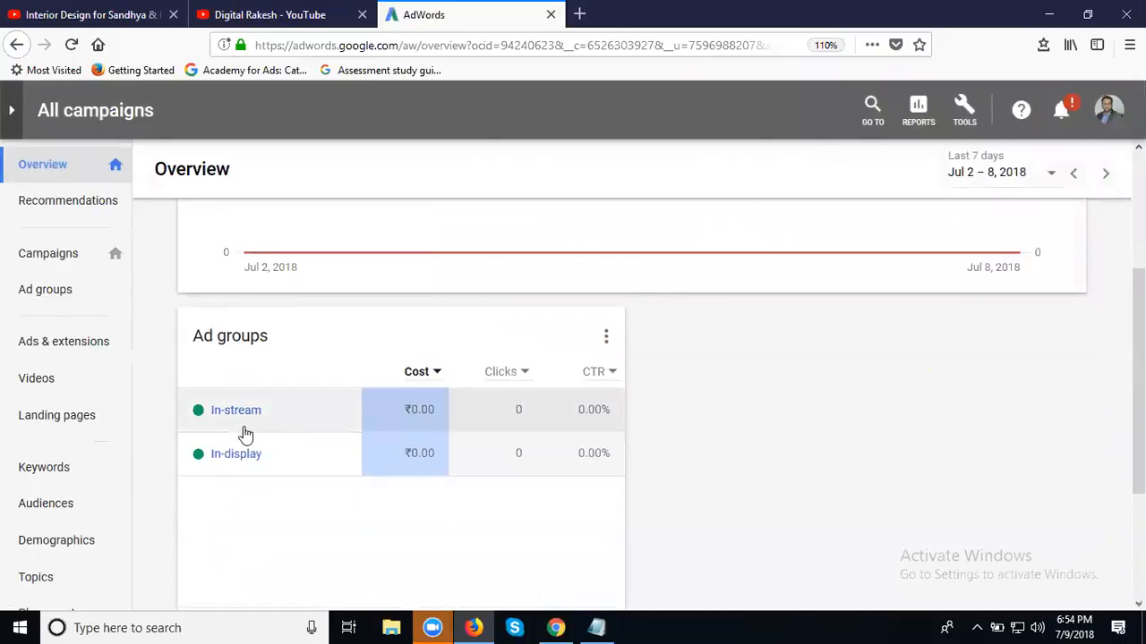